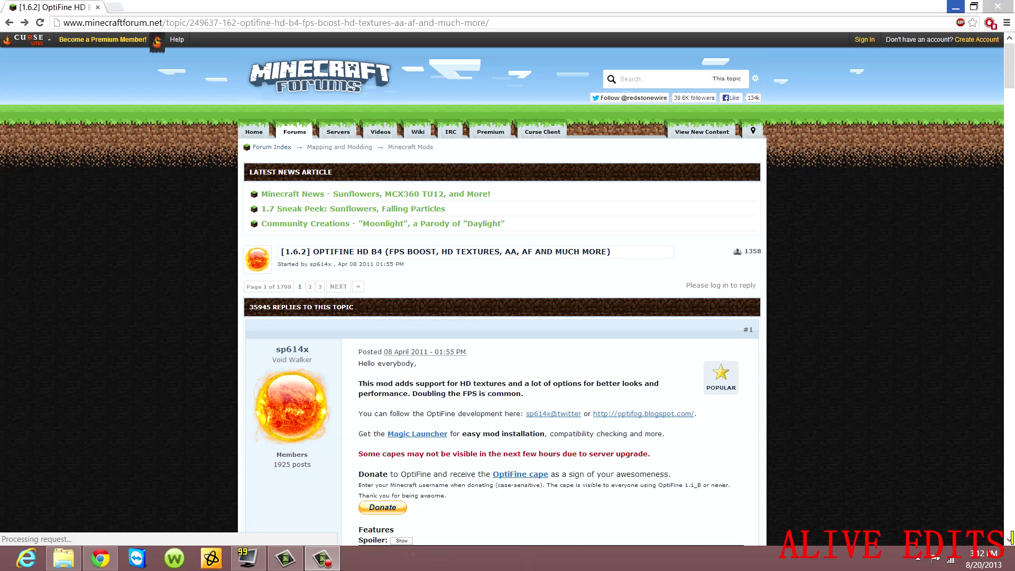
- Leave the browser for the Start screen, search for %appdata% and open the Roaming folder
left_click(955, 6)
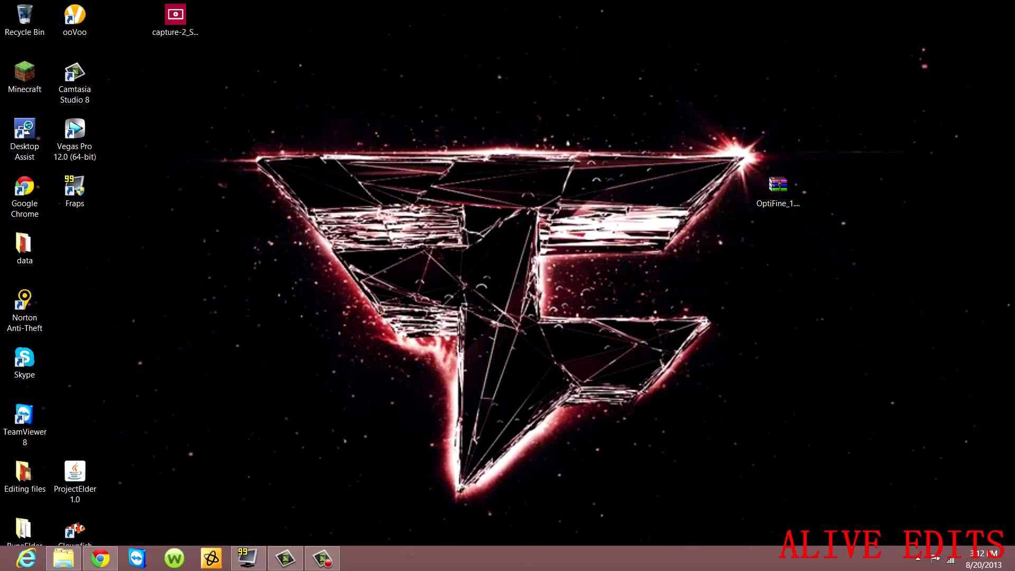
key("super")
scroll(508, 286, "down", 5)
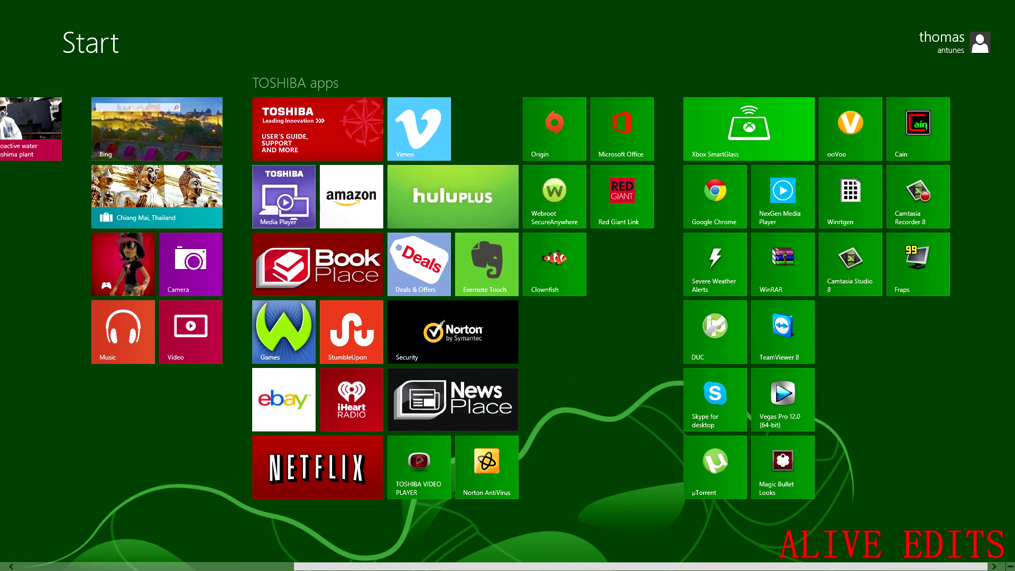
left_click(1010, 566)
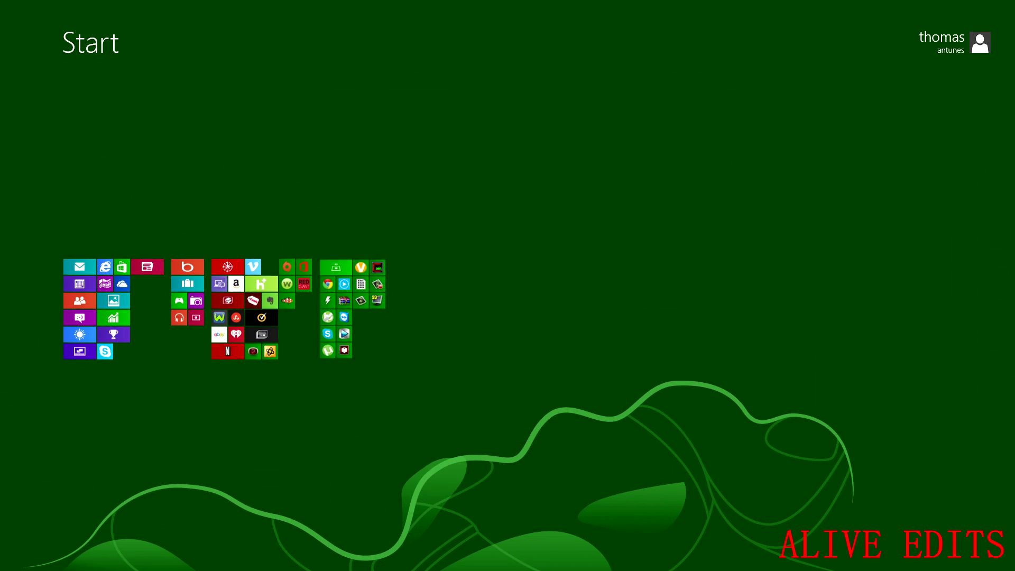
left_click(352, 310)
mouse_move(1013, 569)
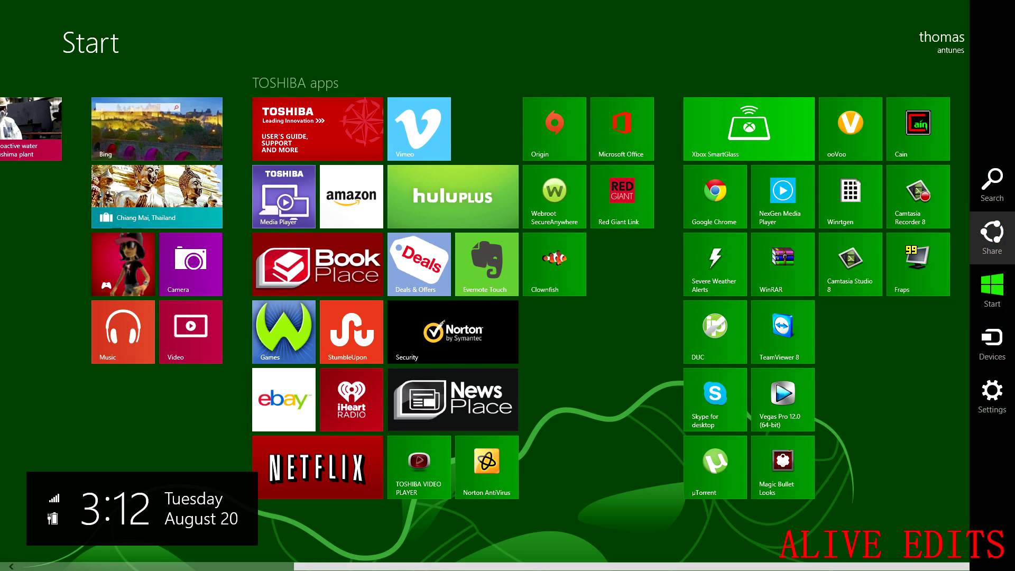
left_click(992, 182)
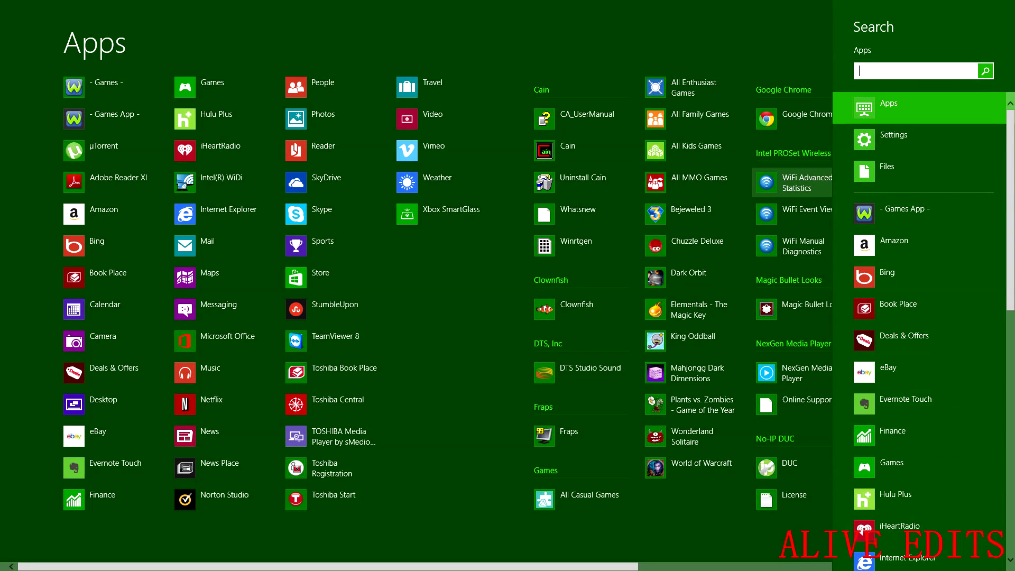
type("%app")
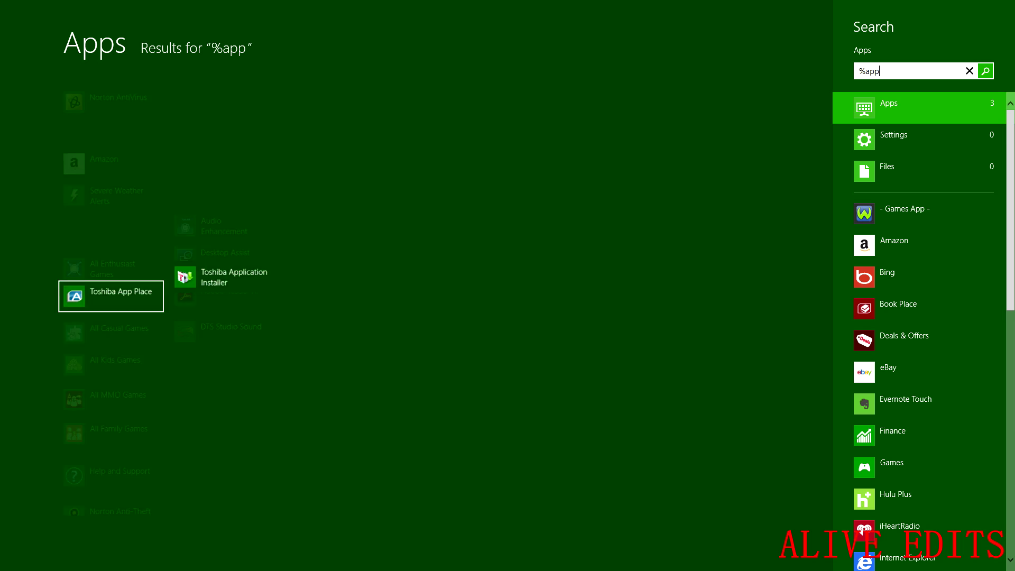
type("data%")
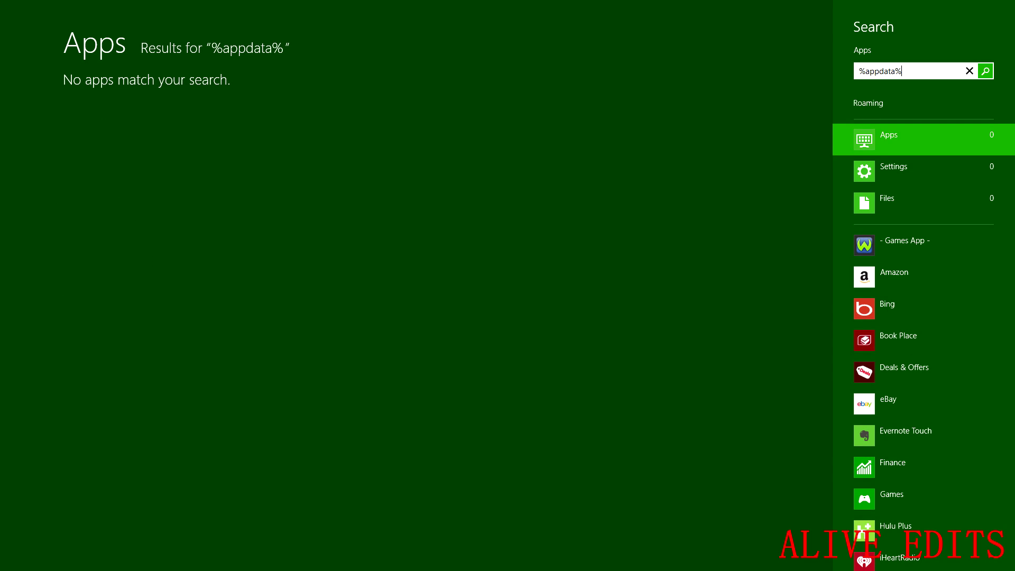
key("Return")
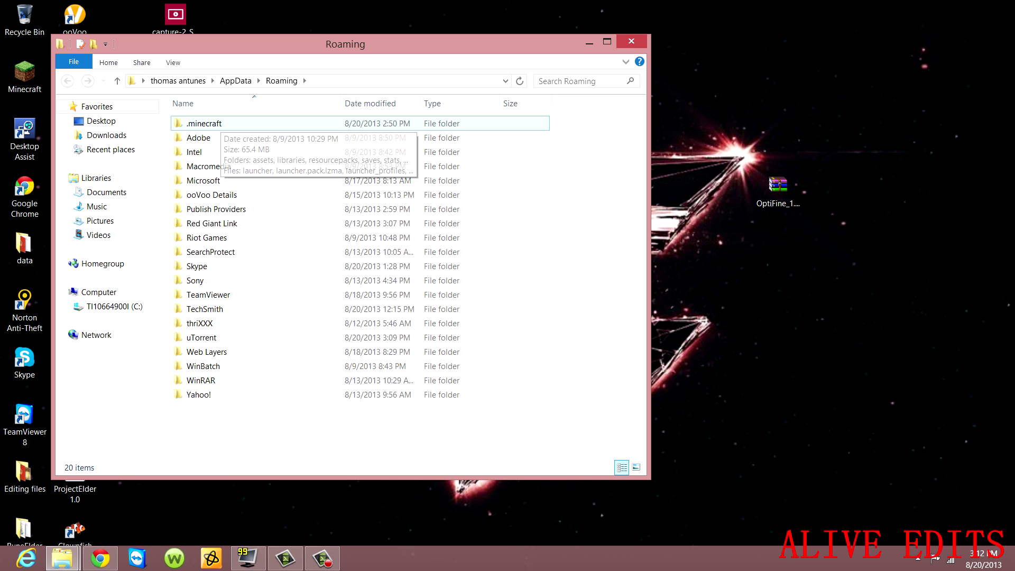
- Open the versions folder inside .minecraft and create a new folder there
double_click(206, 123)
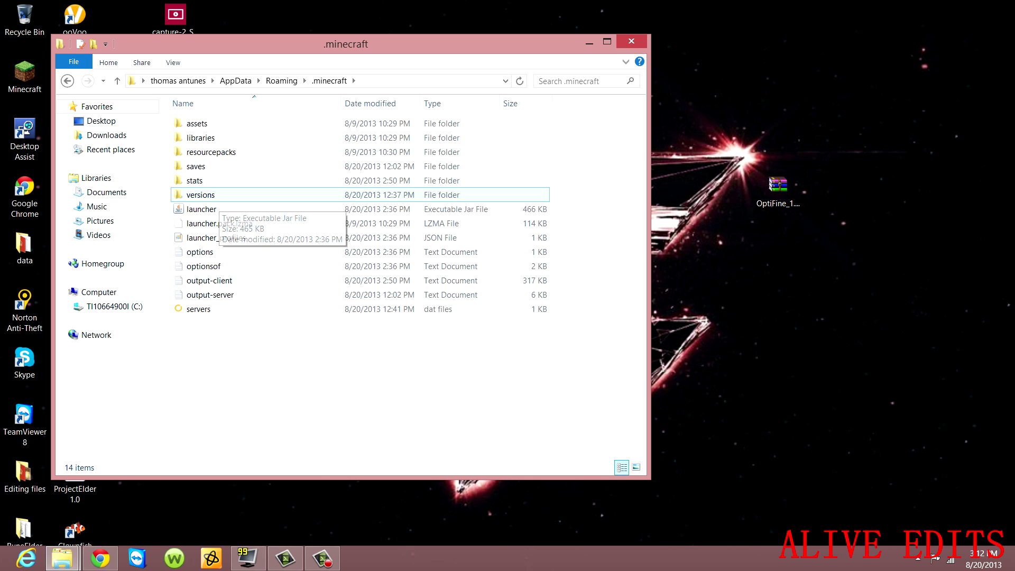
double_click(200, 194)
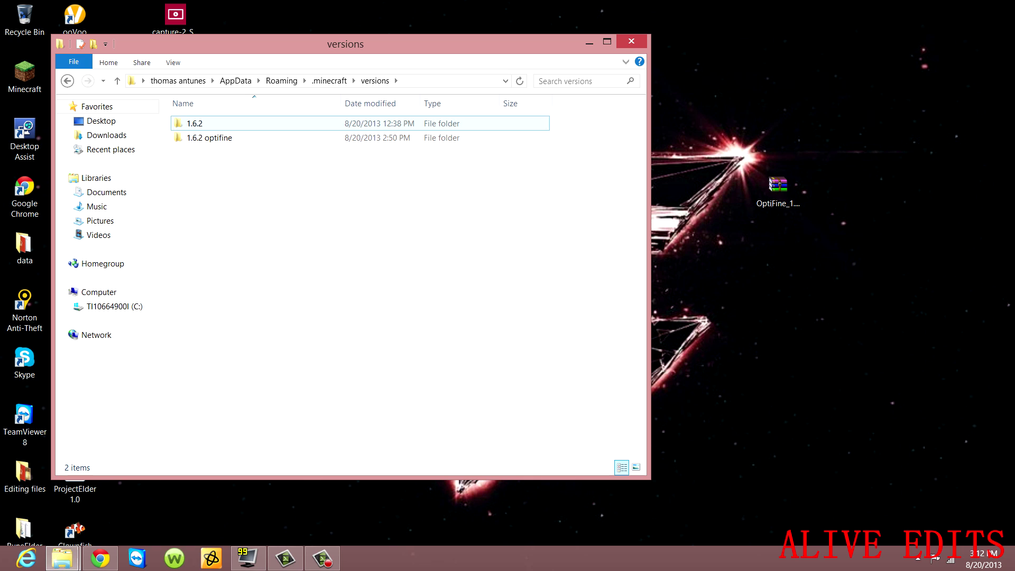
right_click(197, 173)
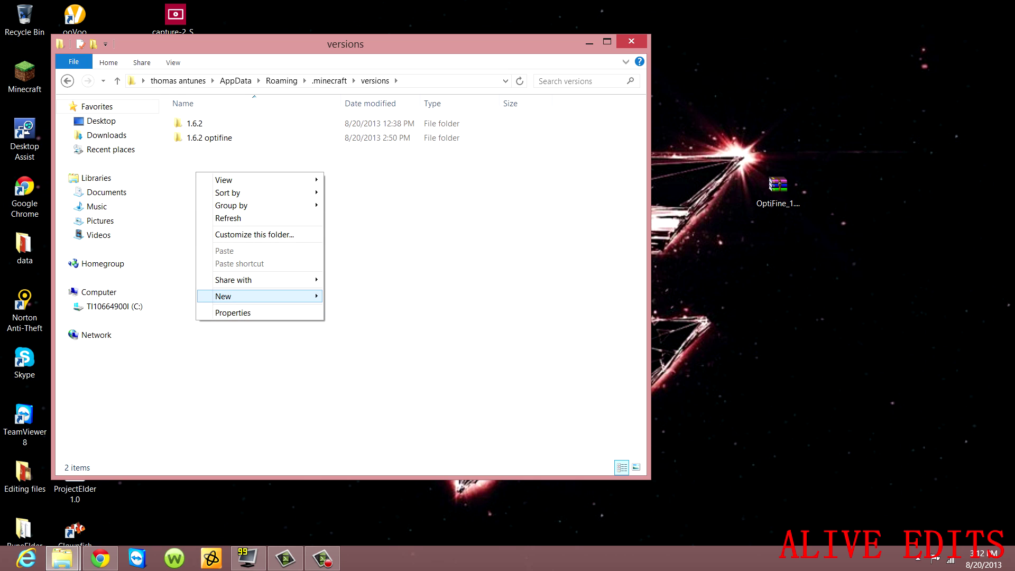
mouse_move(223, 296)
left_click(351, 297)
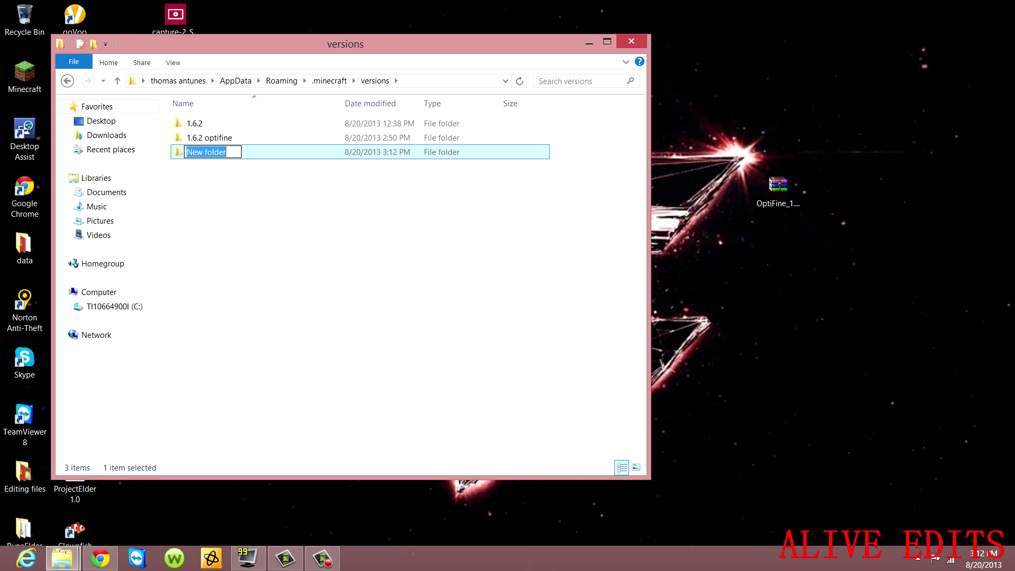
- Try to name the new folder 1.6.2 optifine, declining to merge it with the existing folder
type("1.")
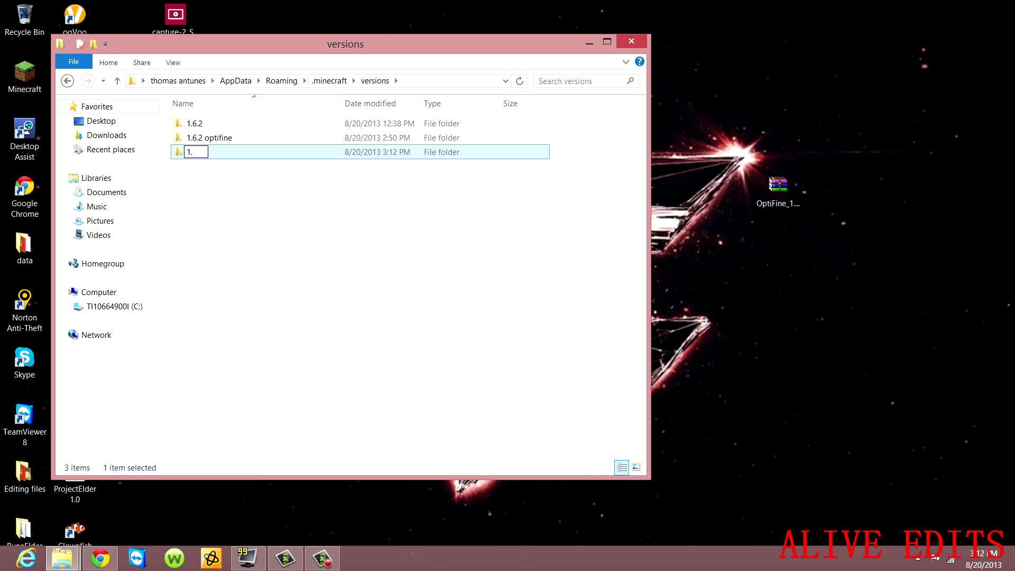
type("6.2 op")
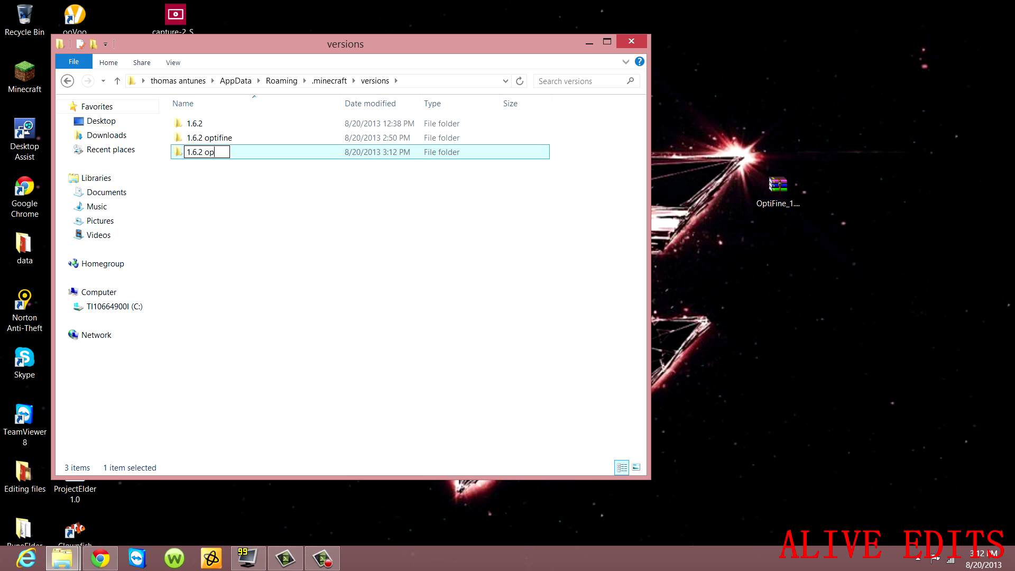
type("tifine")
key("Return")
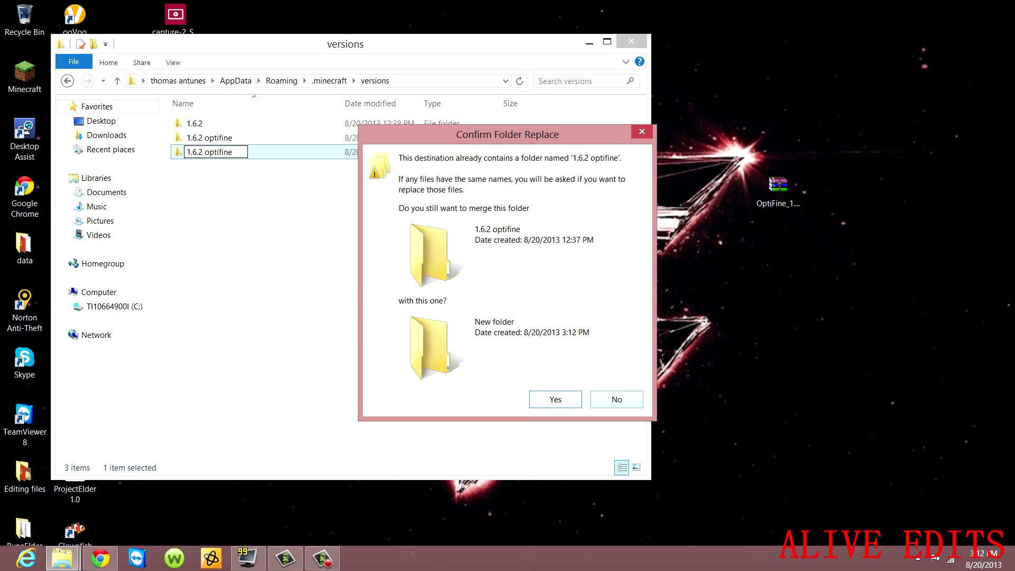
left_click(617, 400)
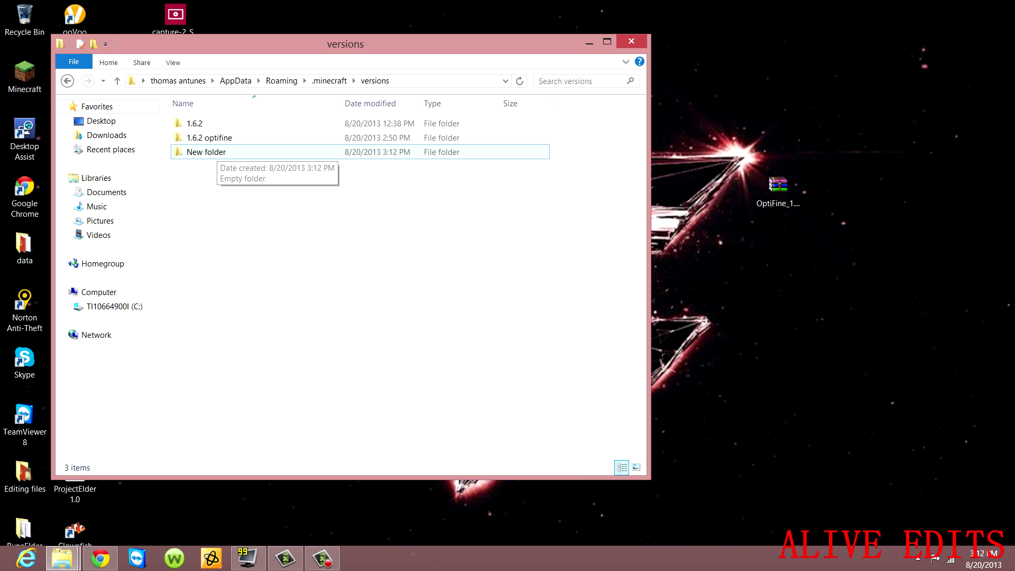
key("Up")
key("Up")
key("Return")
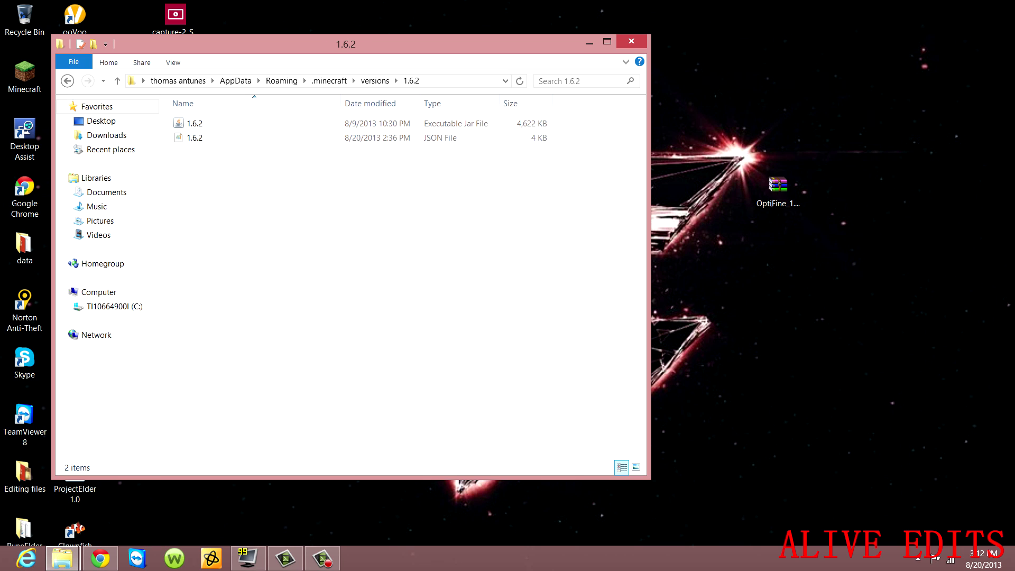
left_click_drag(217, 161, 213, 122)
left_click(213, 123)
left_click(228, 169)
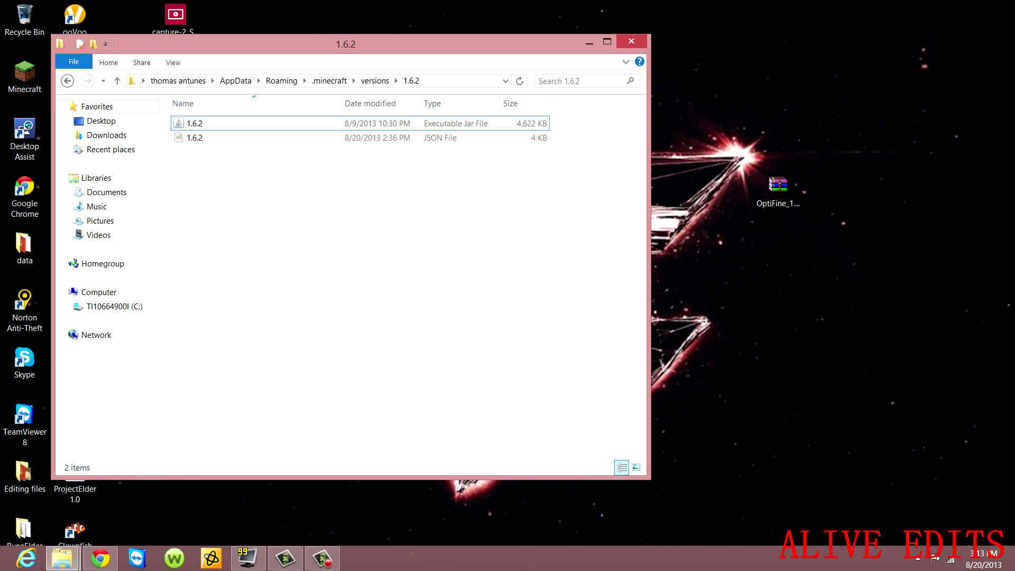
left_click(67, 81)
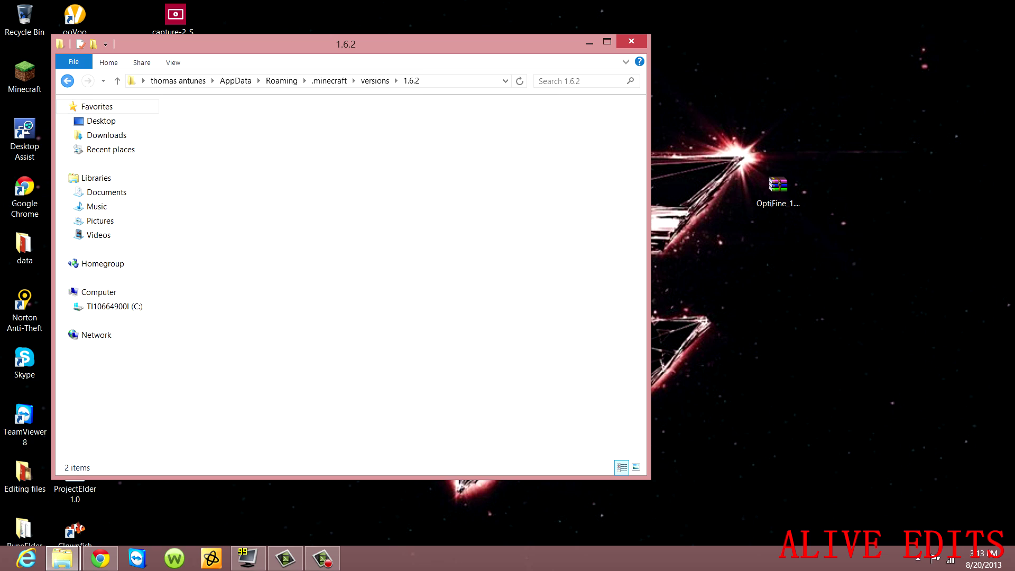
double_click(205, 151)
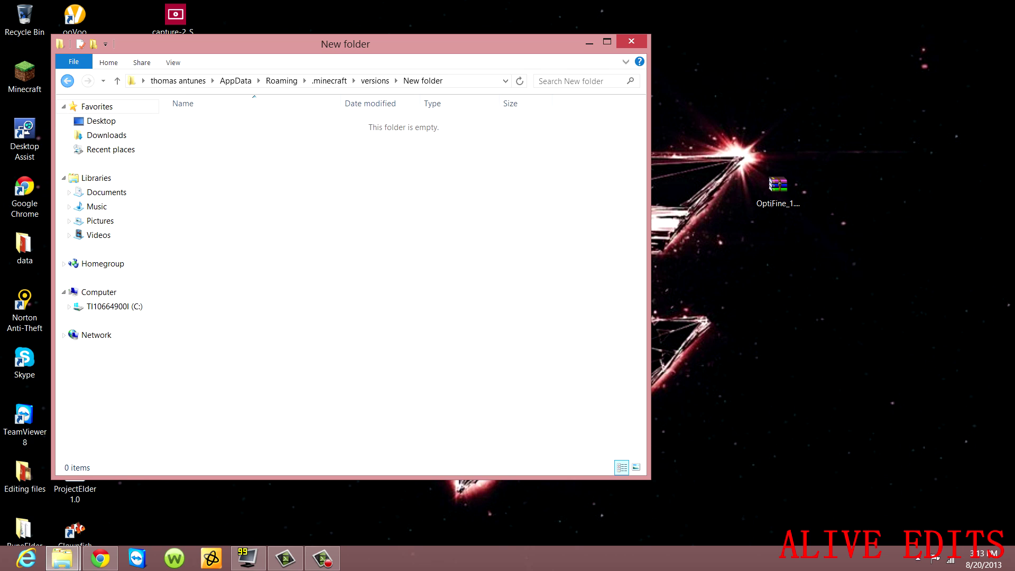
right_click(207, 138)
left_click(177, 126)
left_click(67, 81)
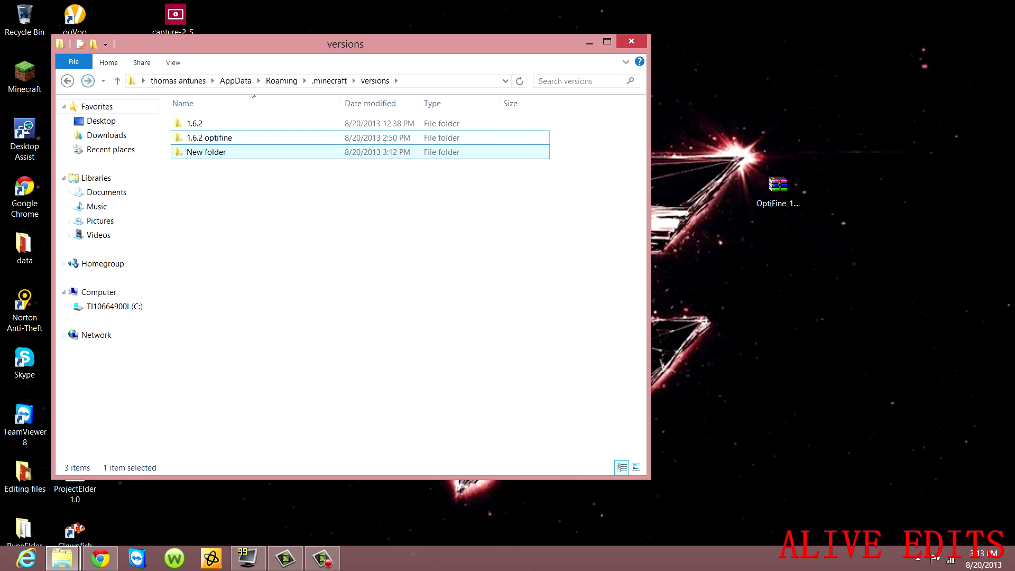
- Copy both 1.6.2 files from the 1.6.2 folder and return to the versions folder
double_click(204, 124)
left_click_drag(205, 158, 203, 131)
key("ctrl+a")
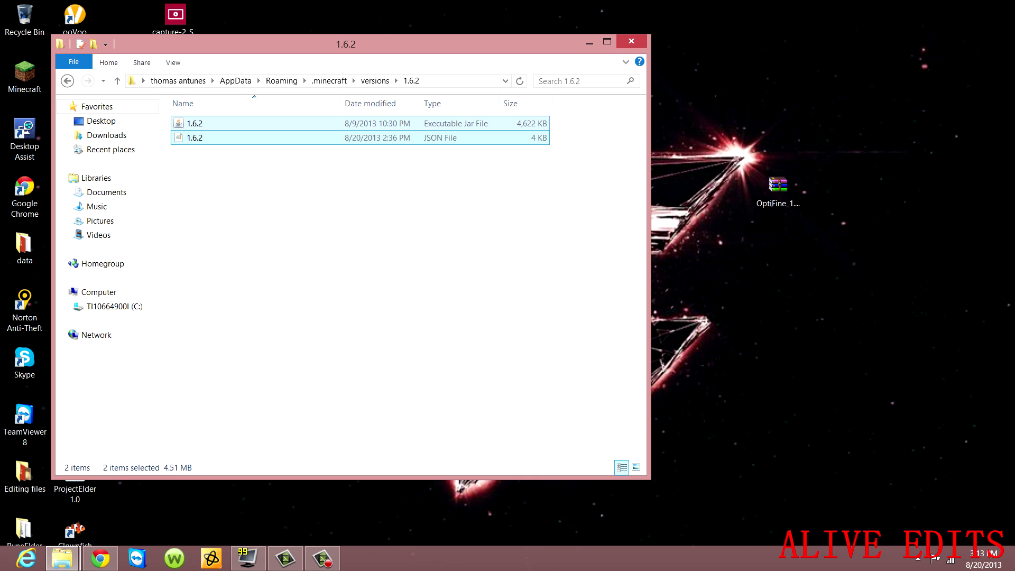
right_click(229, 125)
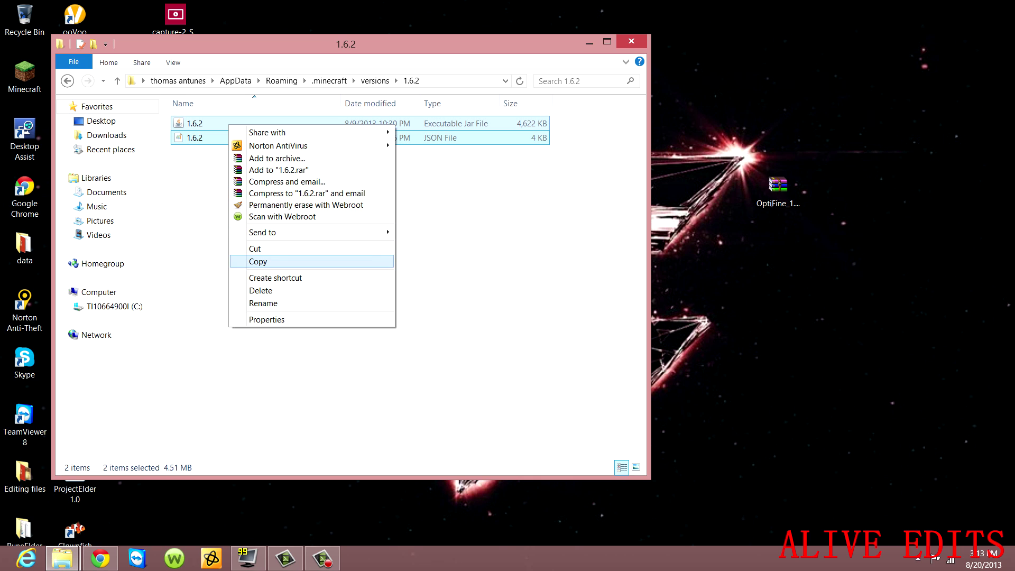
left_click(258, 261)
key("alt+Up")
key("Down")
key("Down")
key("Return")
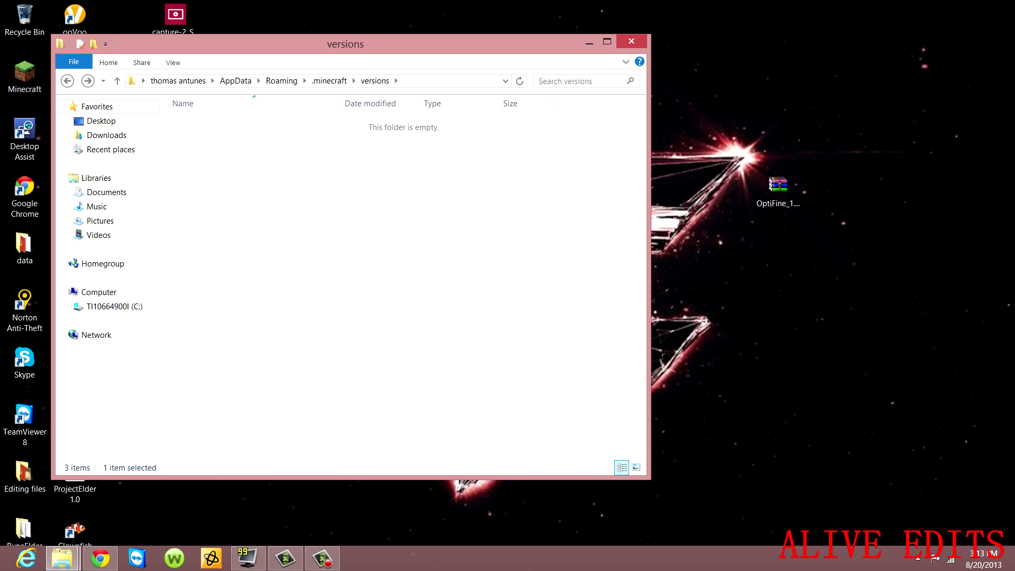
key("shift+F10")
key("Escape")
key("alt+Up")
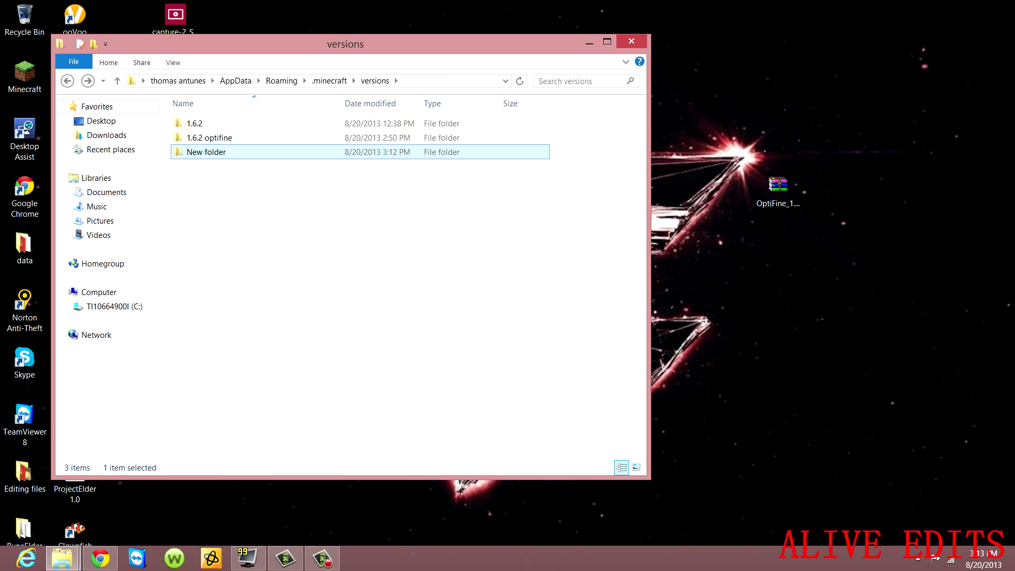
- Rename New folder in the versions folder as 1.6.2 optifine 1
key("shift+F10")
key("m")
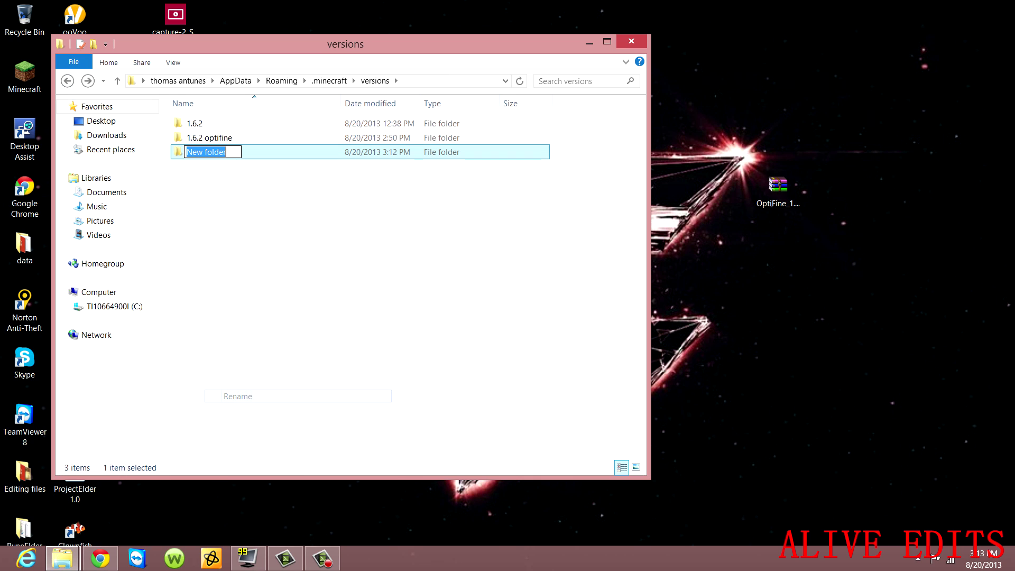
type("1.6")
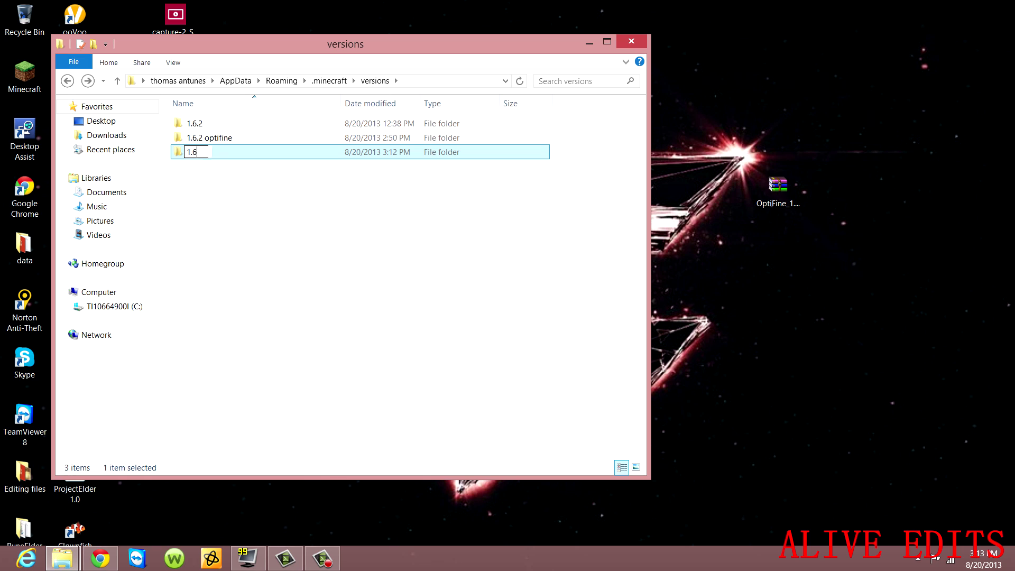
type(".2 optifine 1")
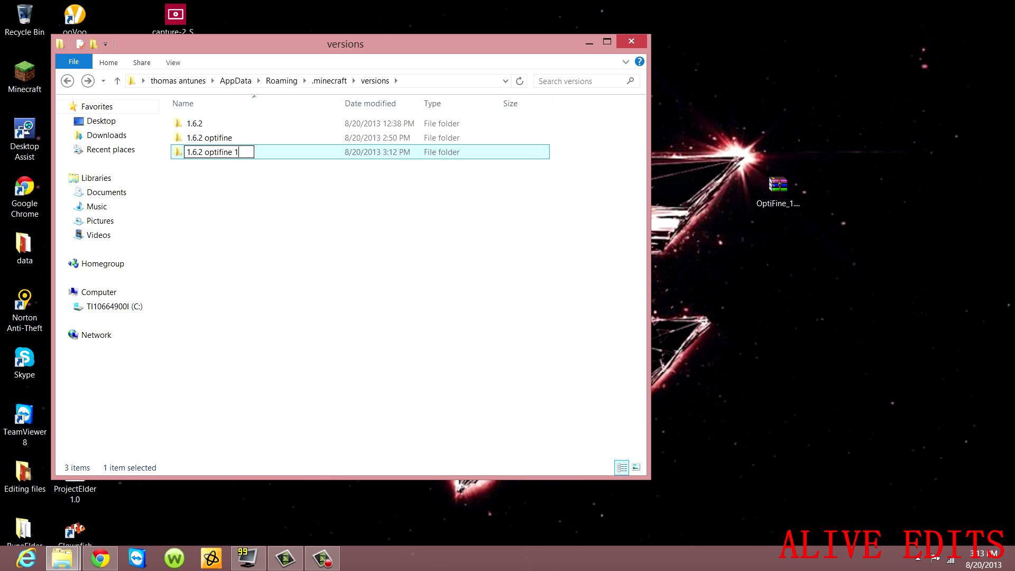
key("Return")
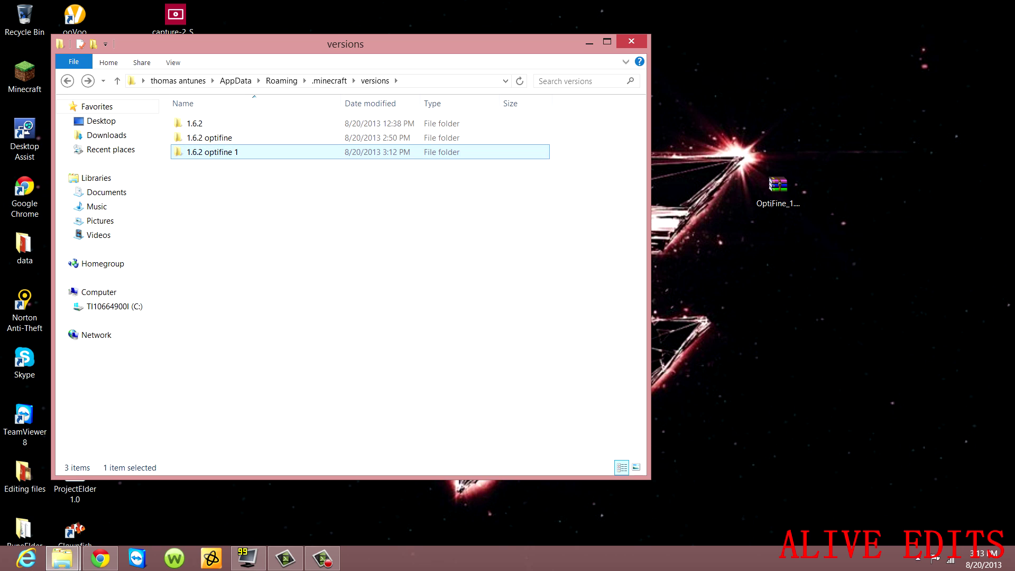
- Paste the copied JAR and JSON files into the 1.6.2 optifine 1 folder
key("Return")
right_click(212, 158)
left_click(232, 236)
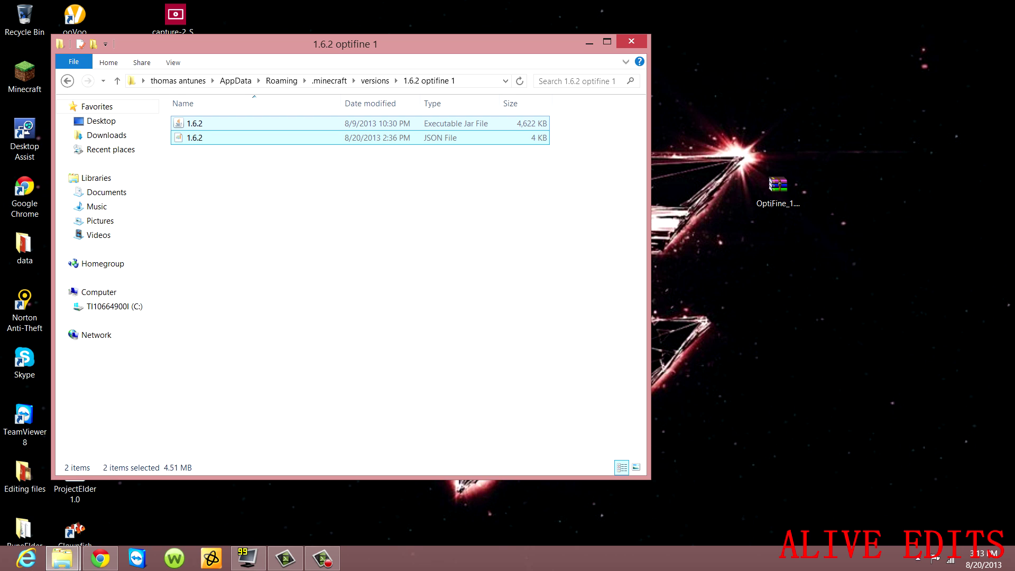
- Rename both the pasted JAR and JSON files together as 1.6.2 optifine 1
right_click(205, 124)
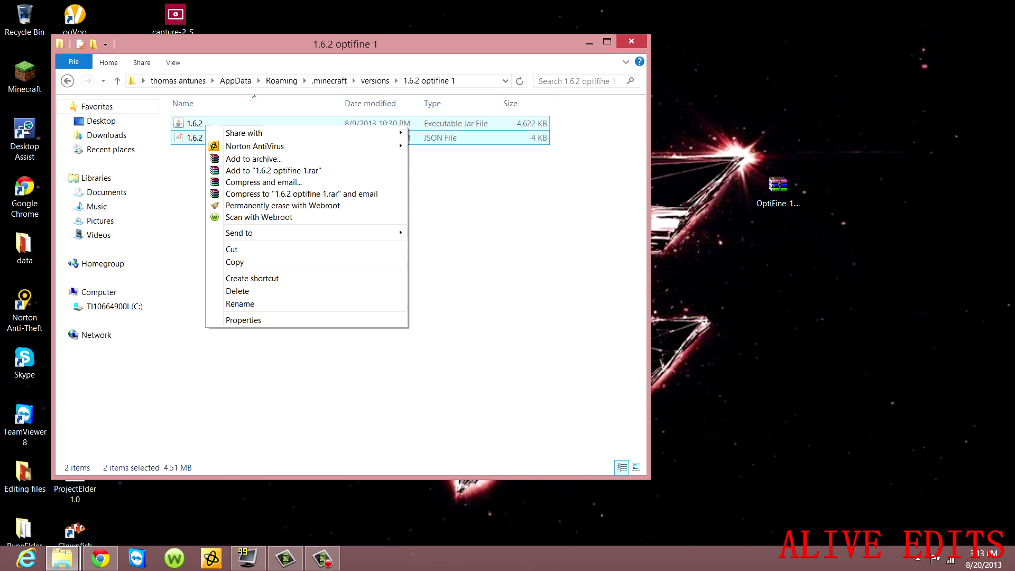
left_click(240, 304)
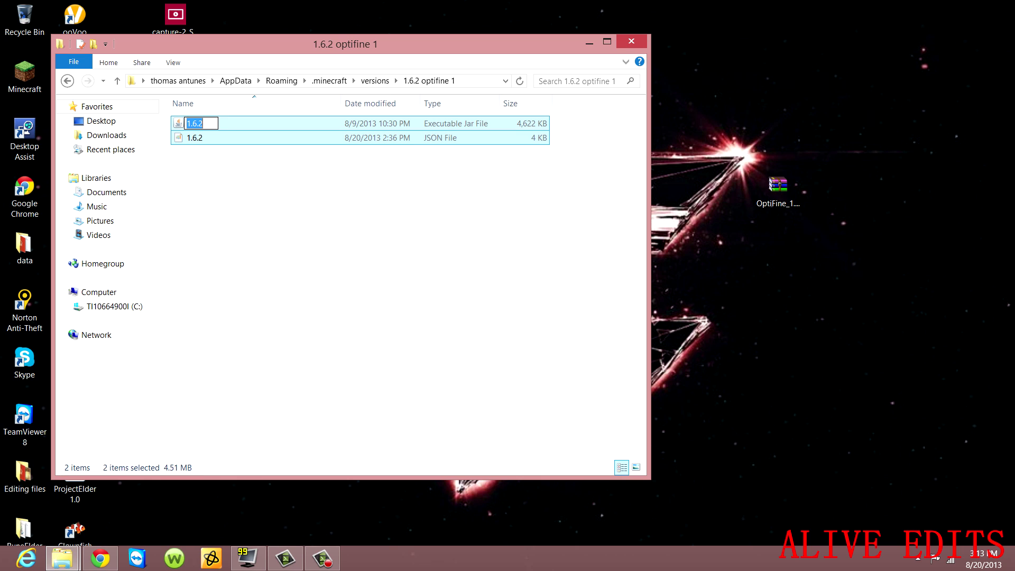
type("1.6.2 optifine 1")
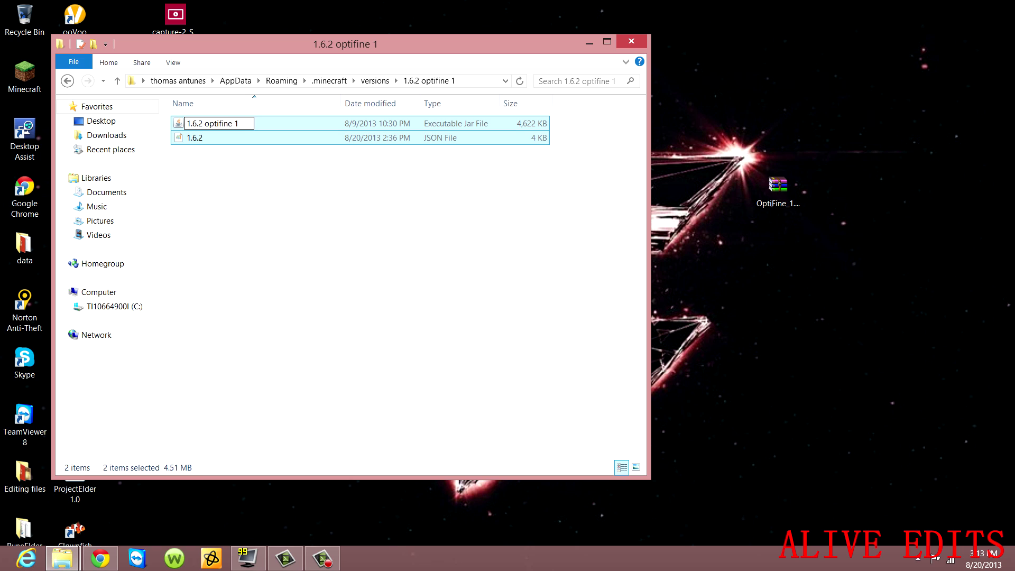
left_click(296, 211)
right_click(212, 138)
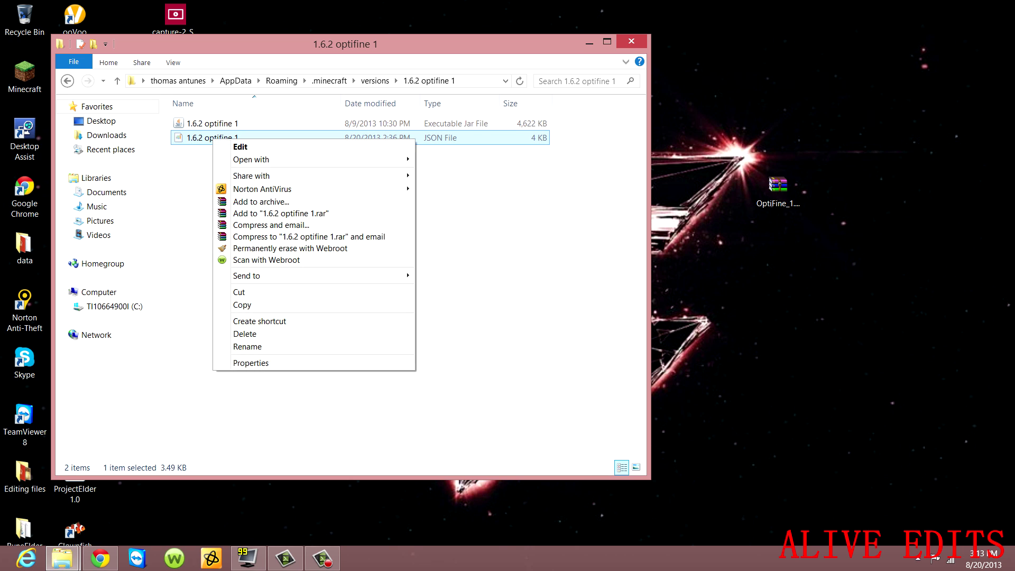
left_click(454, 227)
key("ctrl+space")
key("ctrl+space")
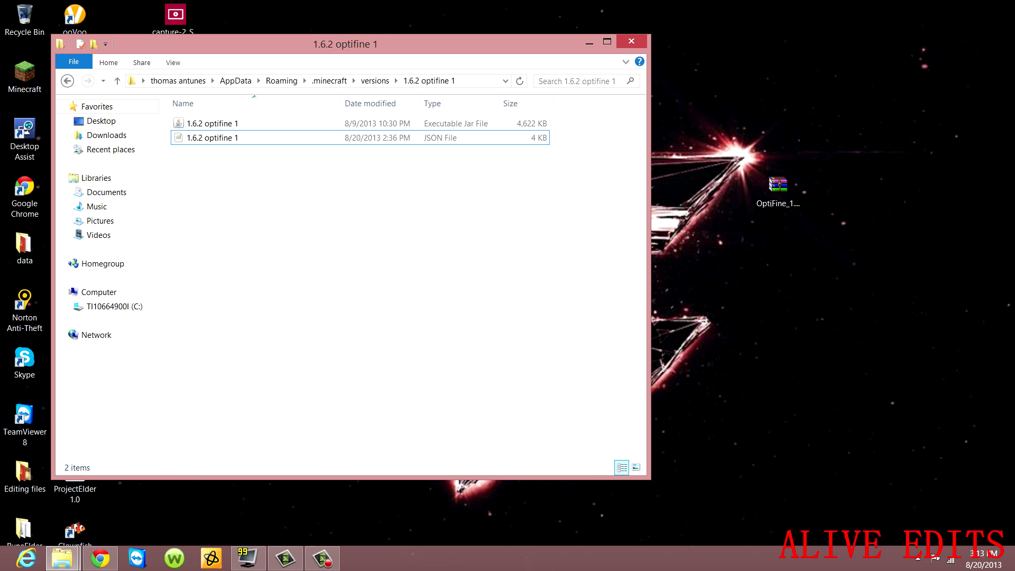
key("ctrl+space")
key("Up")
key("shift+F10")
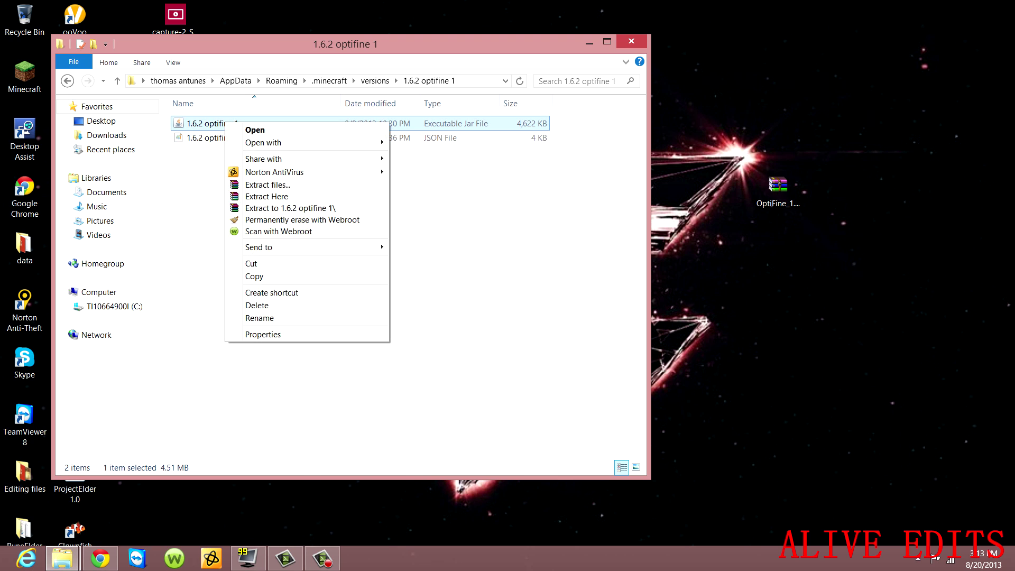
key("Escape")
key("Down")
key("shift+F10")
key("Down")
key("Escape")
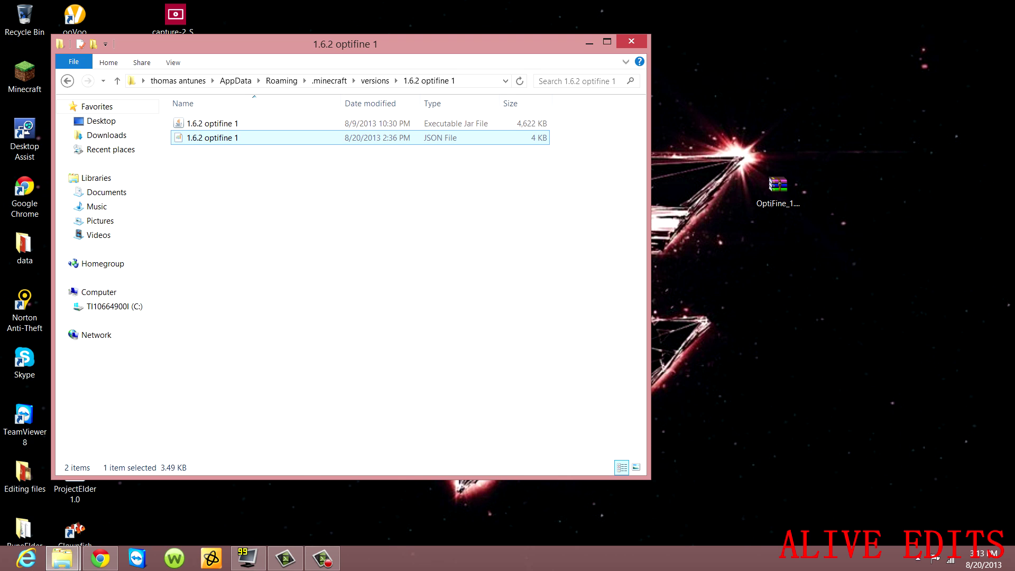
key("Return")
key("Return")
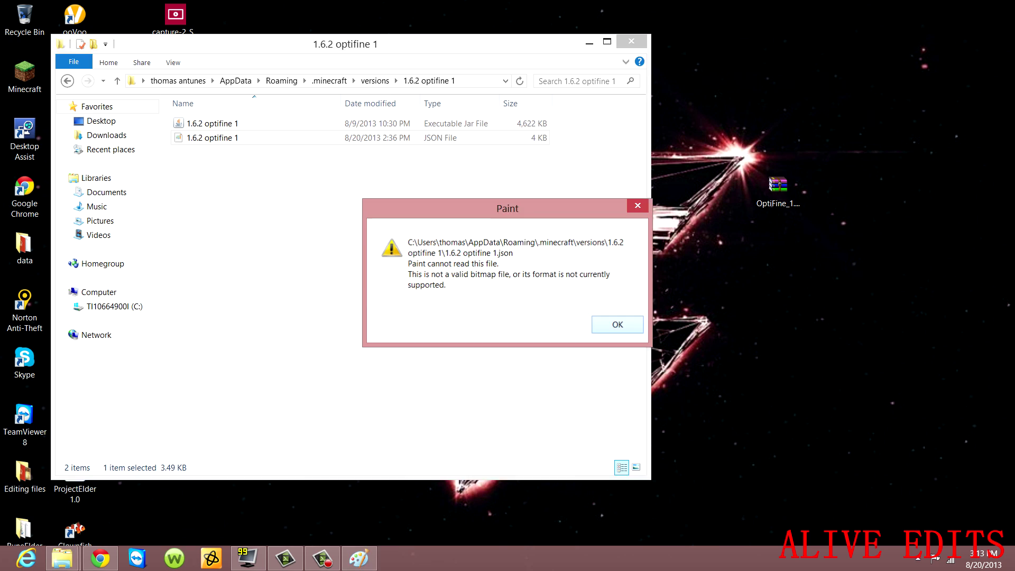
- Open the 1.6.2 optifine 1 JSON file with Notepad, change its id value to "1.6.2 optifine 1" and save it on closing
right_click(226, 137)
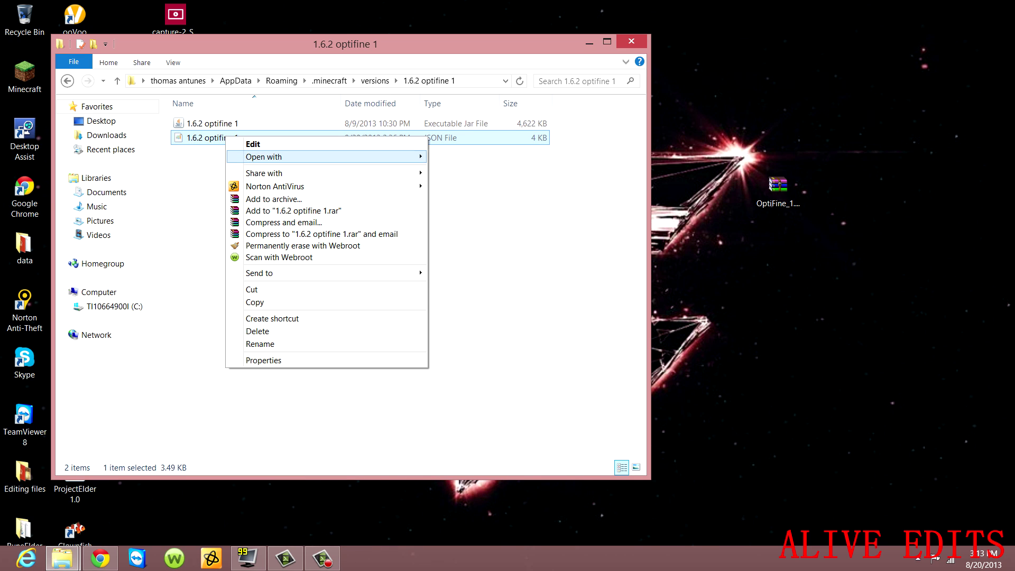
key("Down")
key("Right")
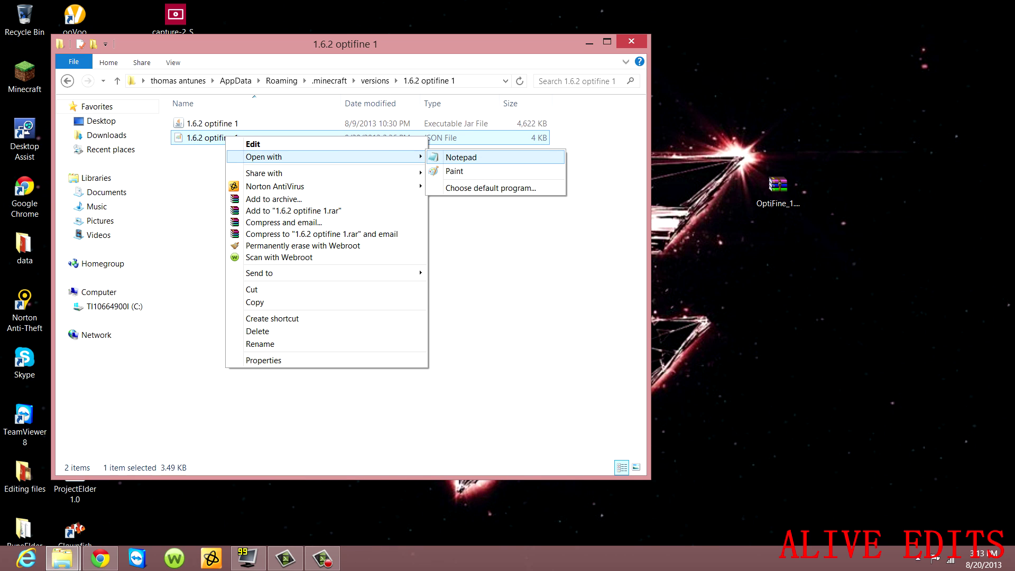
key("Return")
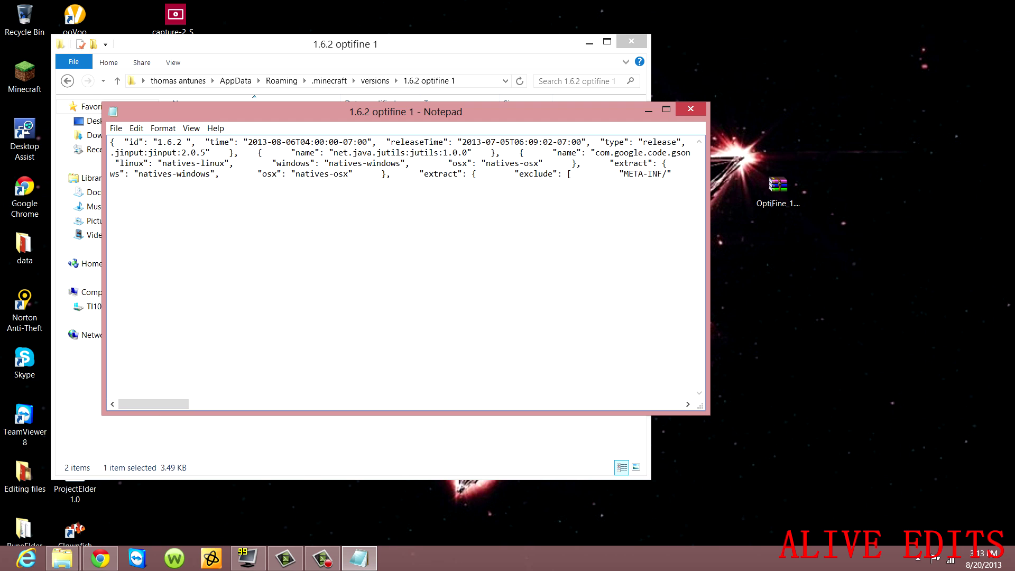
type("optifin")
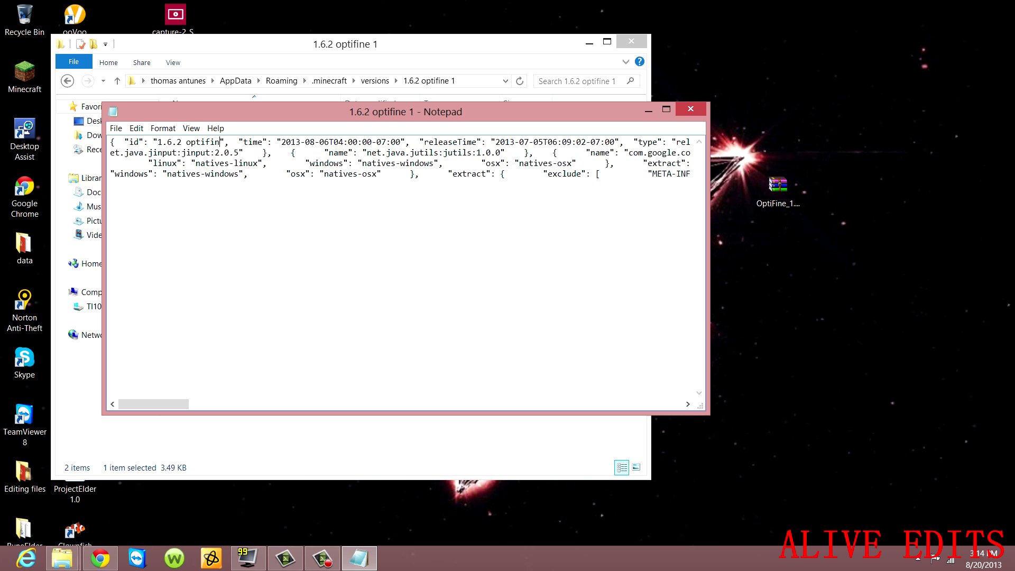
type("e 1")
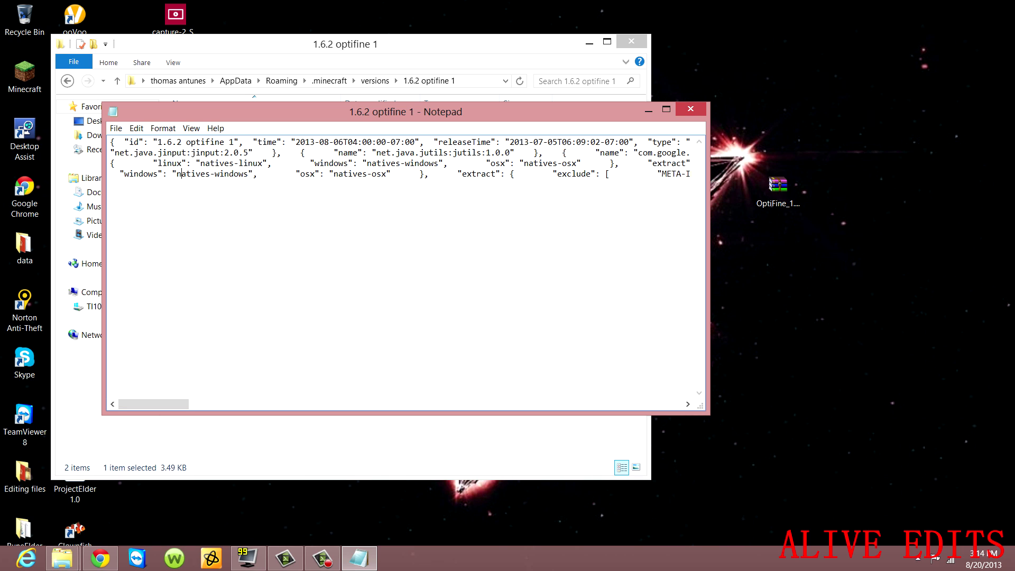
key("alt+F4")
key("Return")
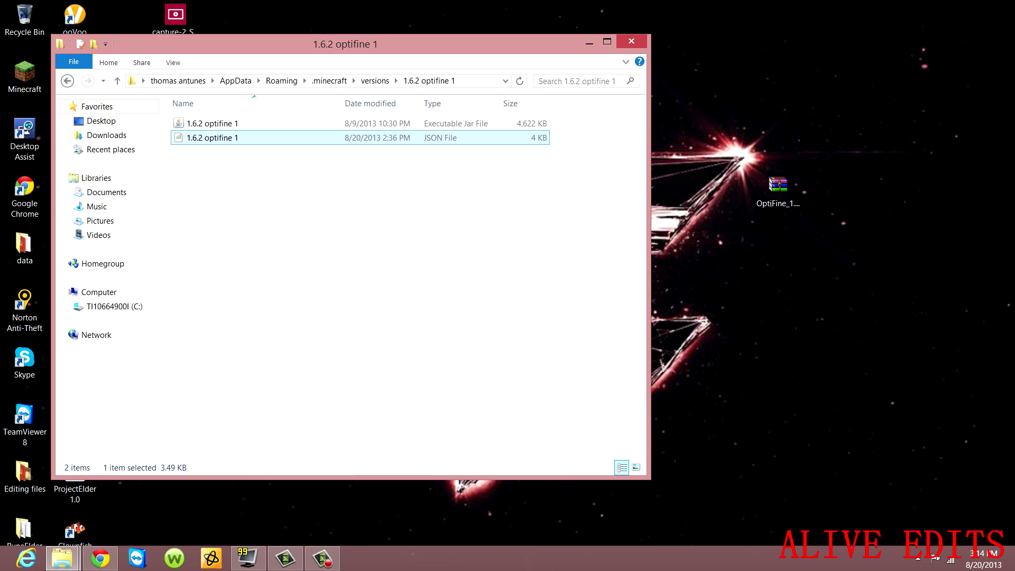
- Open the 1.6.2 optifine 1 JAR file with WinRAR archiver and delete its META-INF folder
left_click(213, 124)
right_click(235, 128)
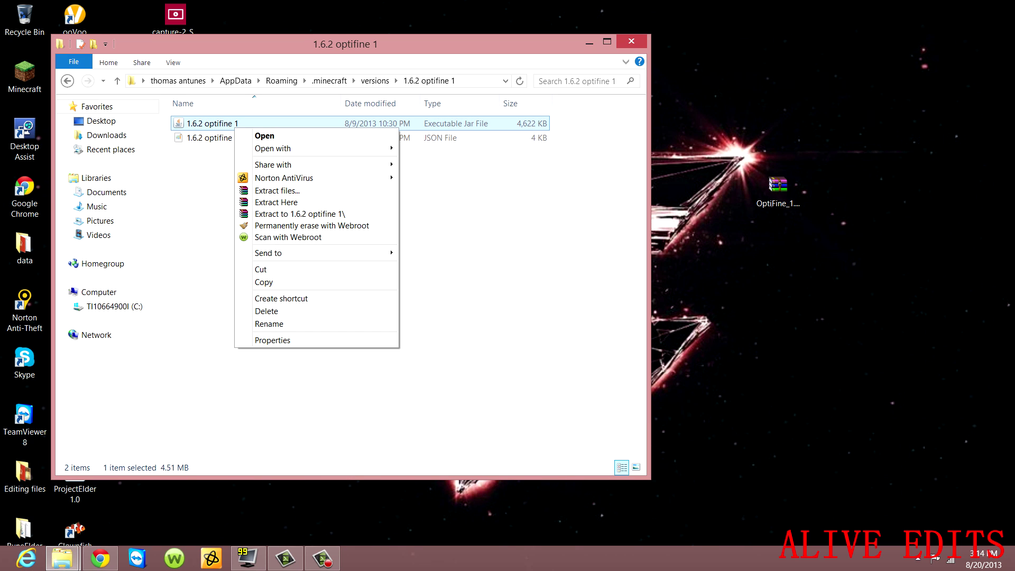
mouse_move(295, 149)
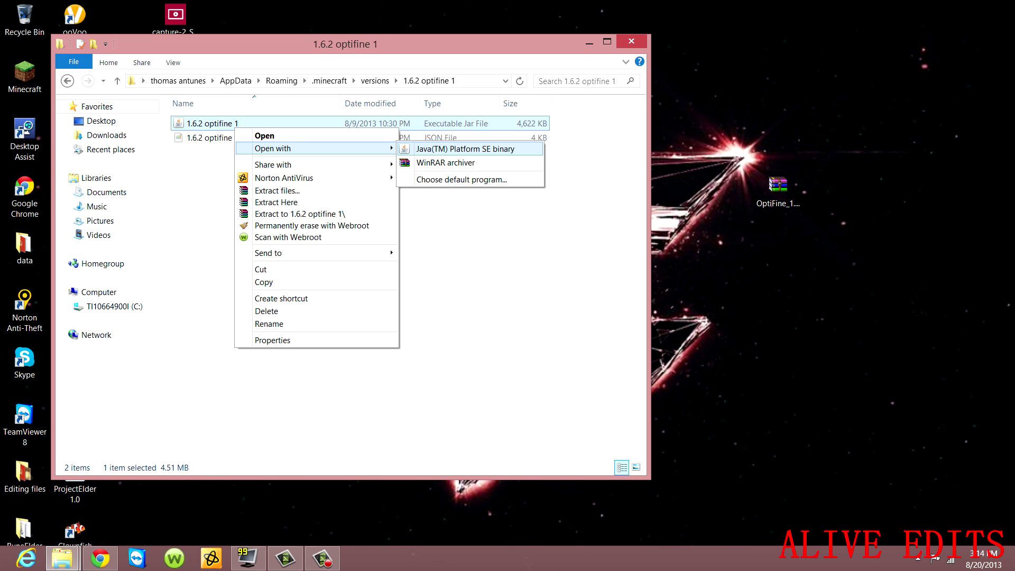
key("Down")
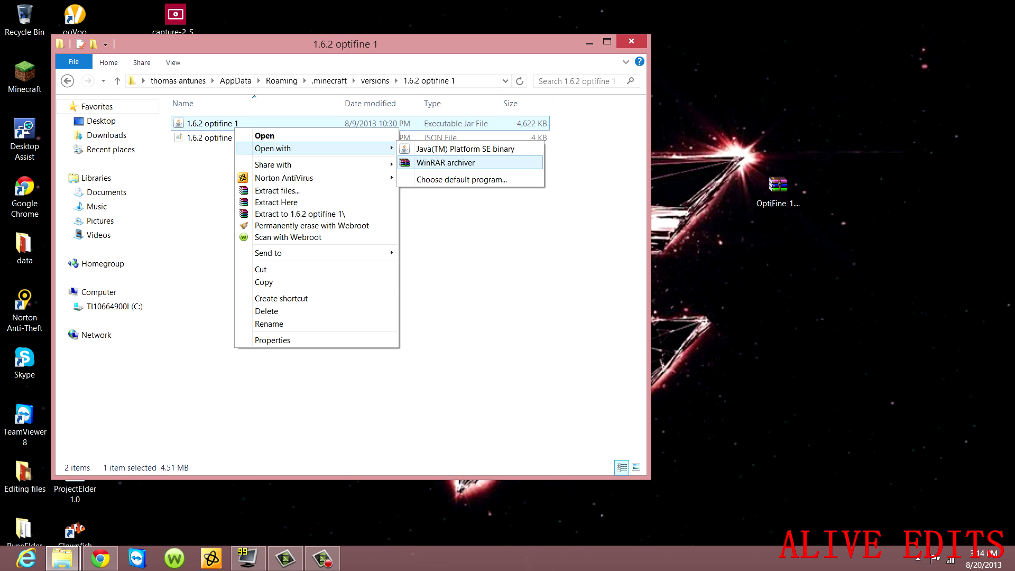
key("Return")
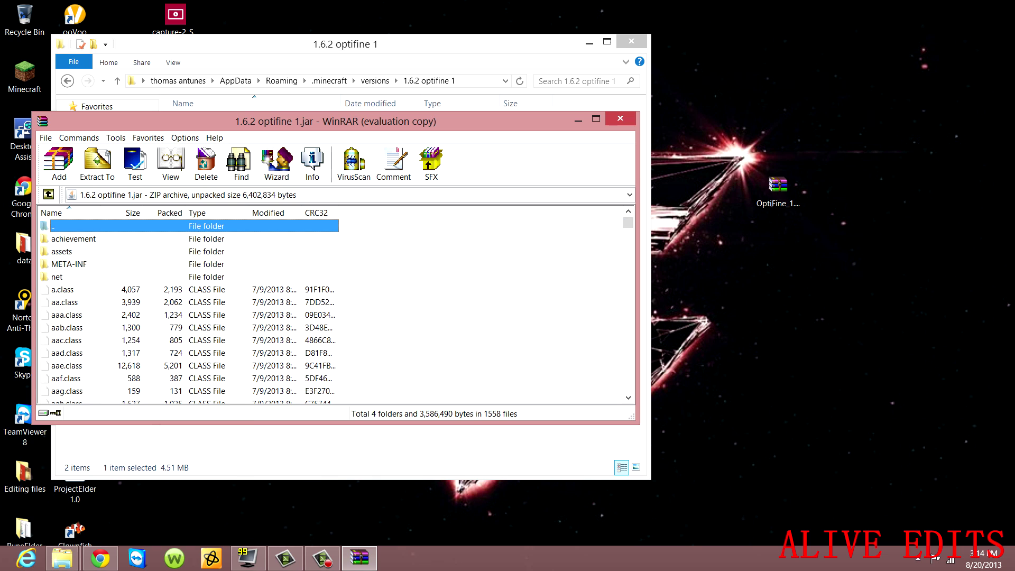
right_click(78, 263)
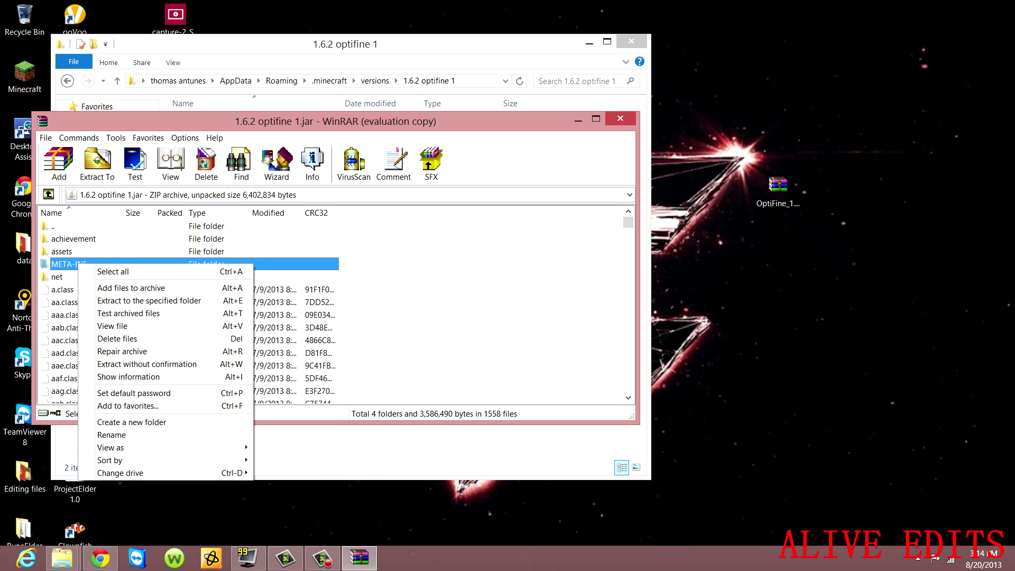
left_click(118, 339)
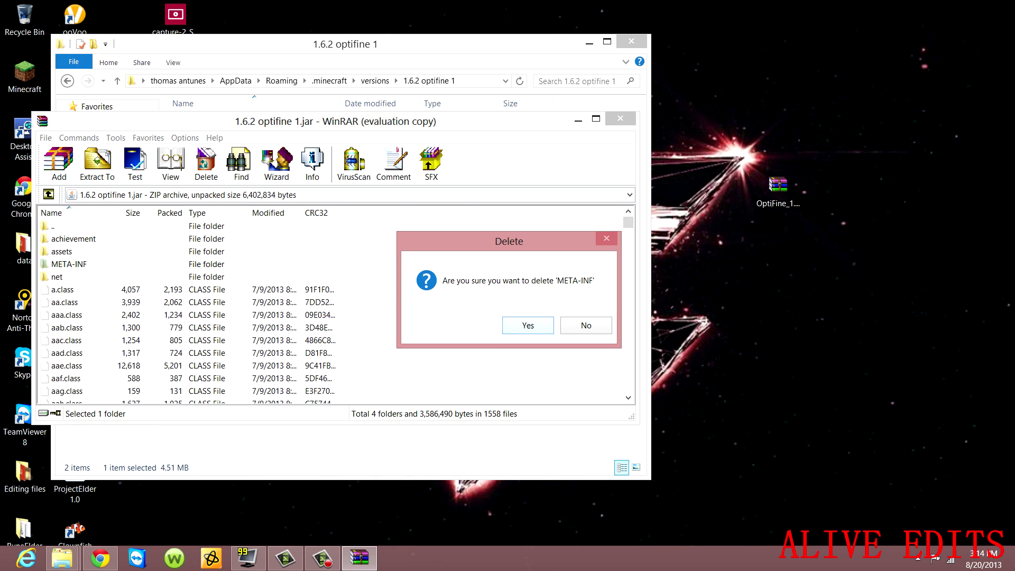
key("Return")
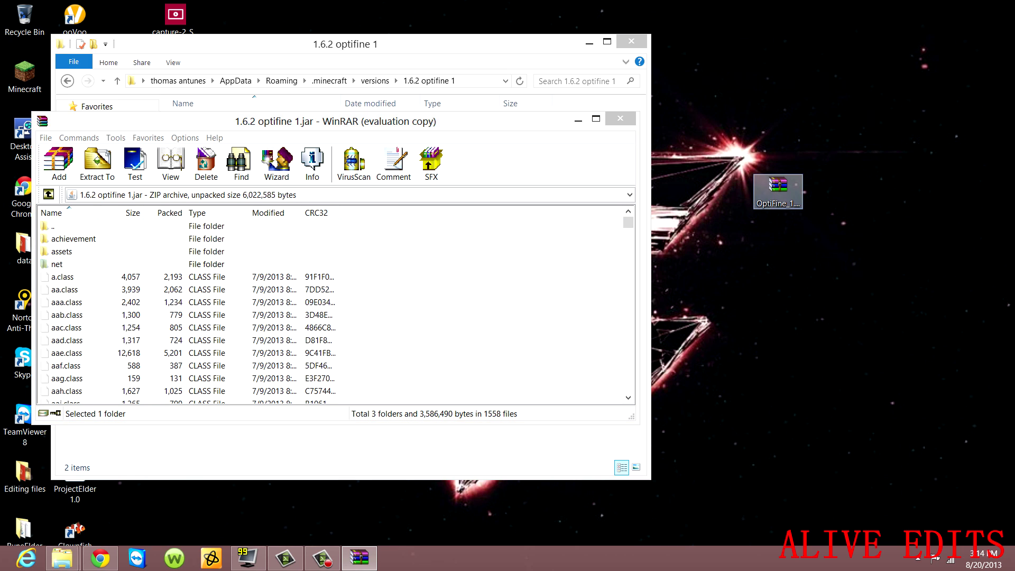
- Open the OptiFine_1.6.2_HD_B4 zip with WinRAR archiver and move its window clear of the JAR archive's file list
right_click(774, 197)
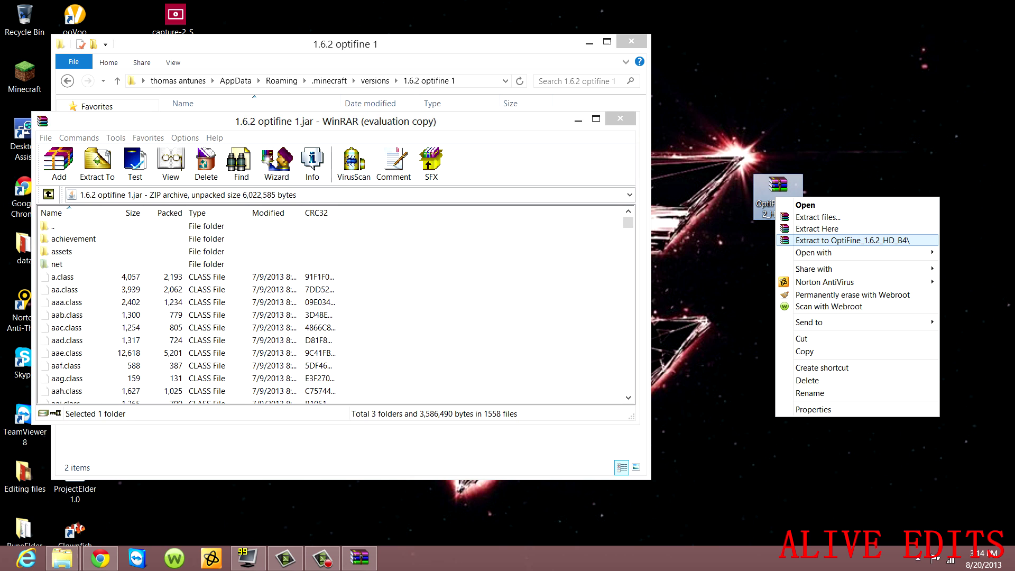
mouse_move(814, 252)
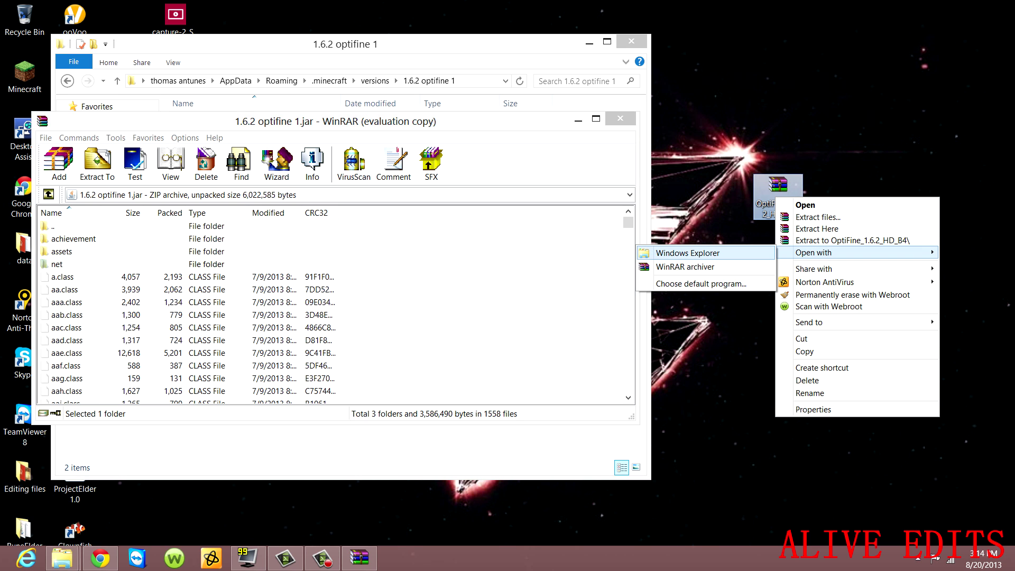
left_click(685, 267)
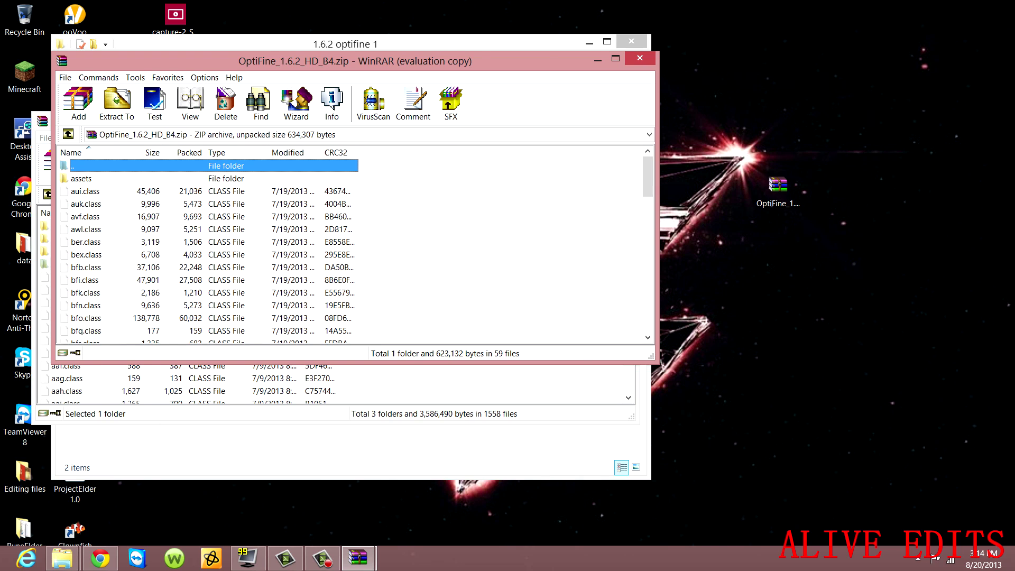
left_click_drag(497, 61, 702, 49)
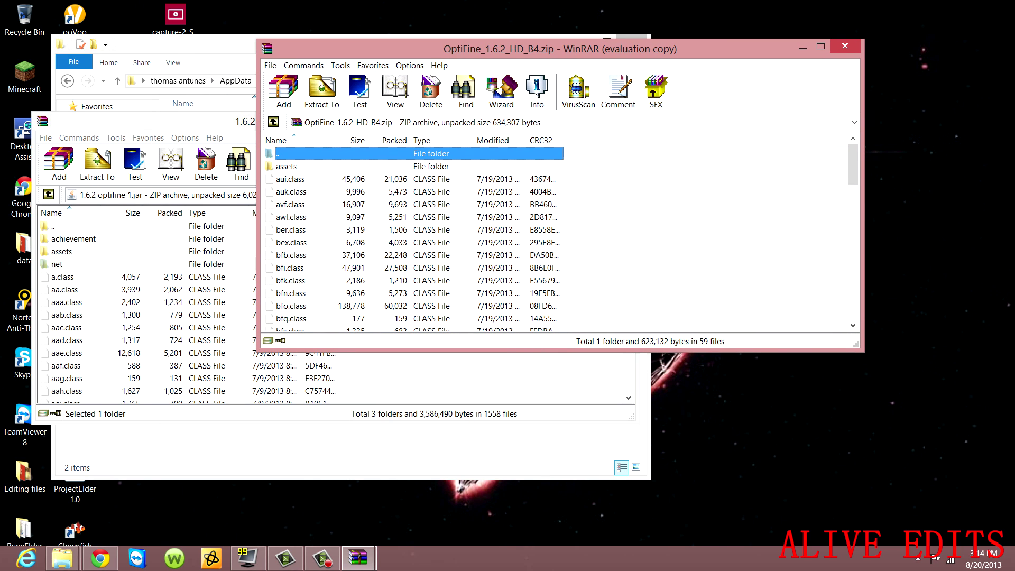
- Add all files and folders of the OptiFine zip to the 1.6.2 optifine 1 JAR archive with the default archive settings
key("shift+Down")
key("shift+Down")
key("shift+Down")
key("shift+Down")
key("shift+Down")
key("shift+Down")
key("shift+Down")
key("shift+Down")
key("shift+Down")
key("shift+Down")
key("shift+Down")
key("shift+Down")
key("shift+Down")
key("shift+Down")
key("shift+Down")
key("shift+Down")
key("shift+Down")
key("shift+Down")
key("shift+Down")
key("shift+Down")
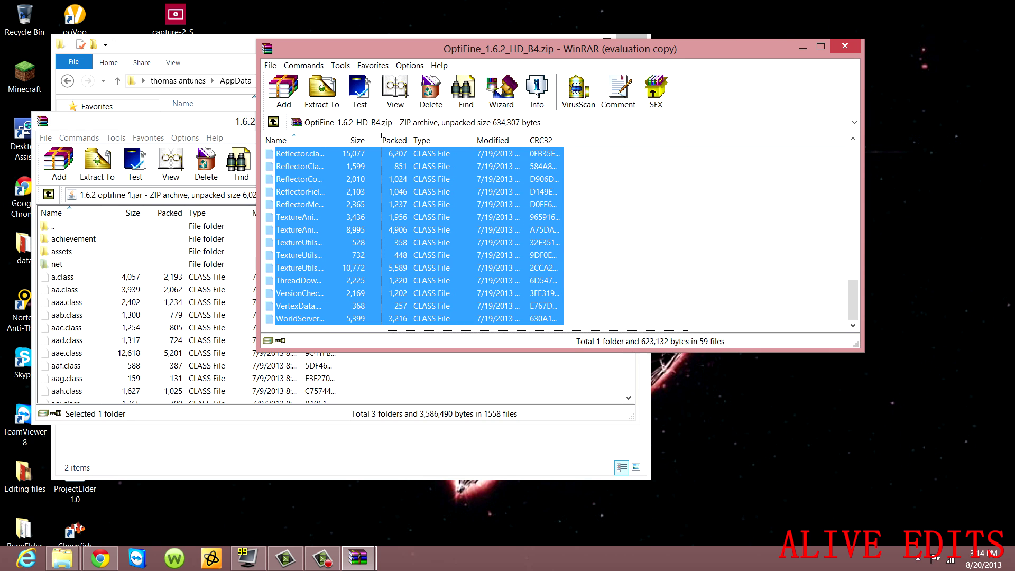
left_click_drag(317, 230, 174, 307)
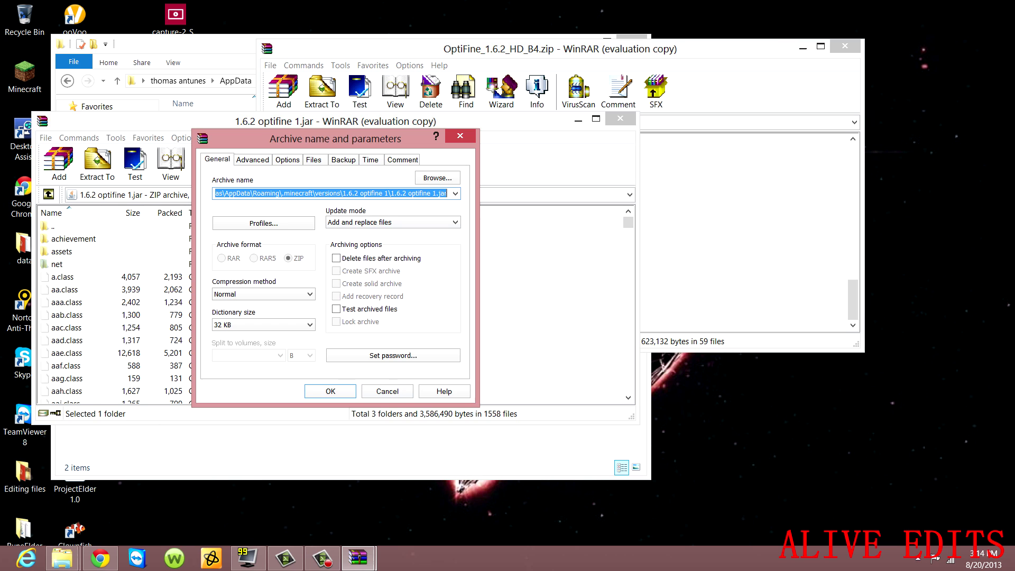
left_click(331, 391)
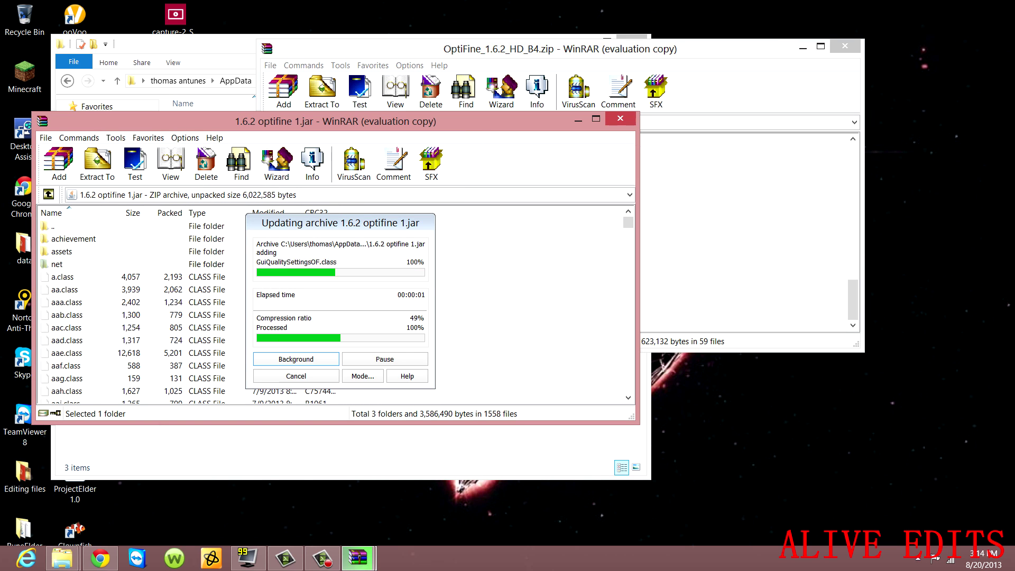
- Close both archives, return to the versions folder and minimize the folder window
left_click(844, 46)
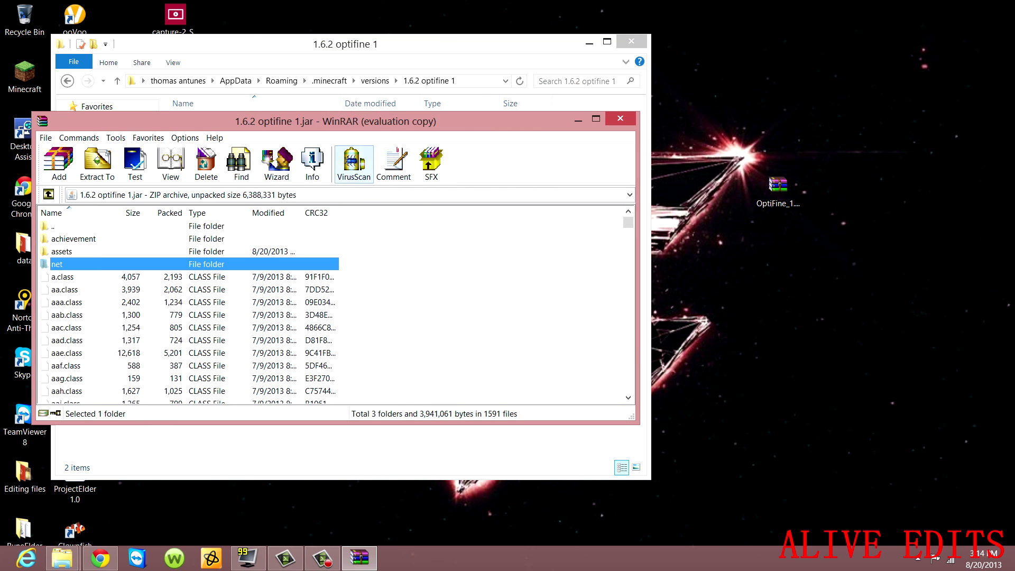
left_click(620, 119)
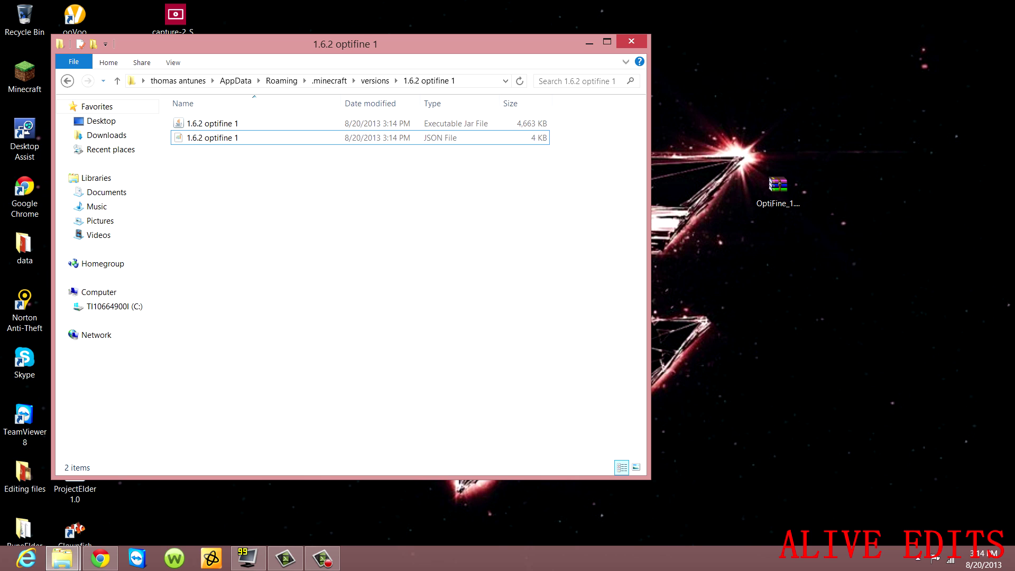
left_click(67, 81)
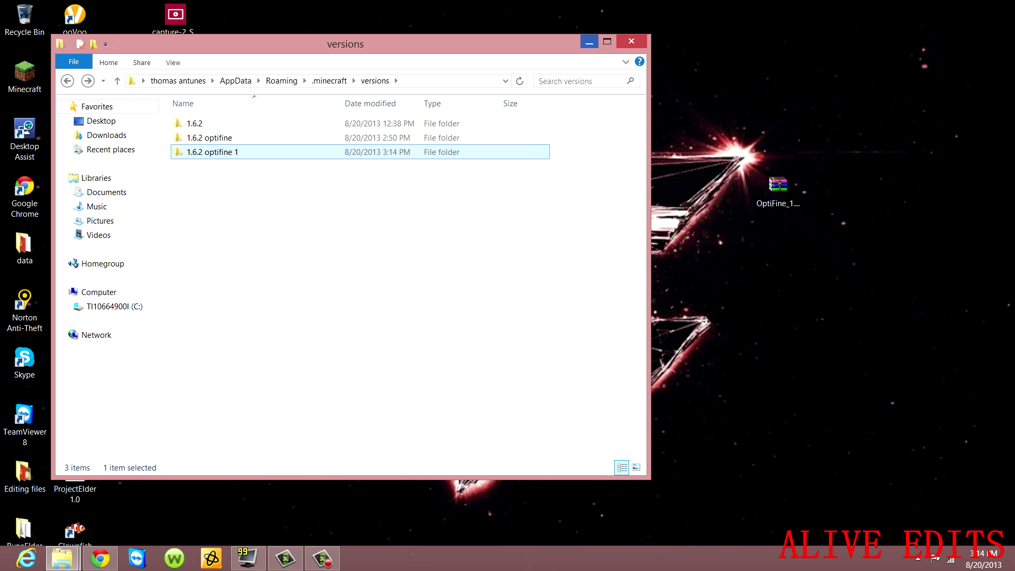
left_click(589, 41)
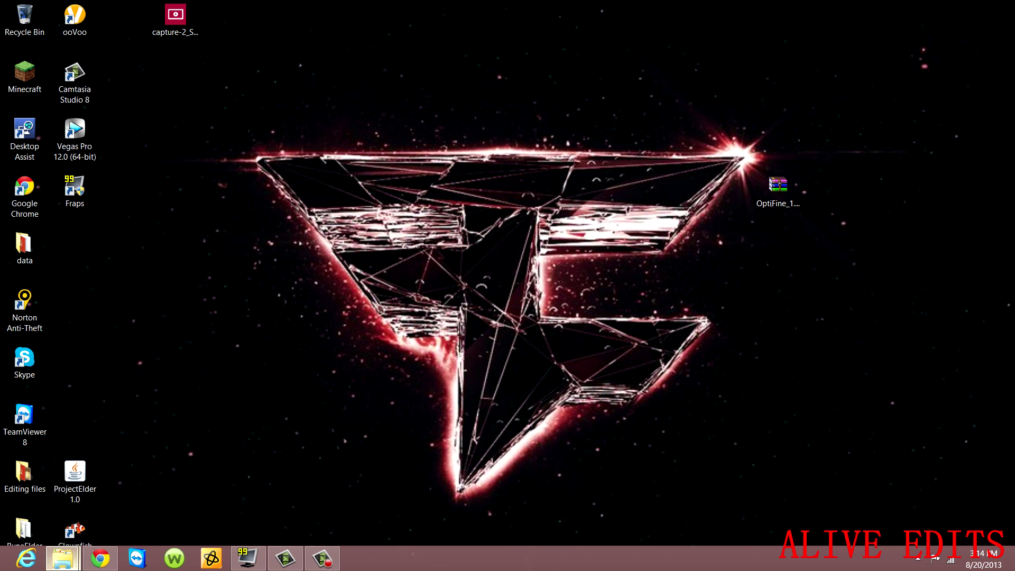
mouse_move(63, 558)
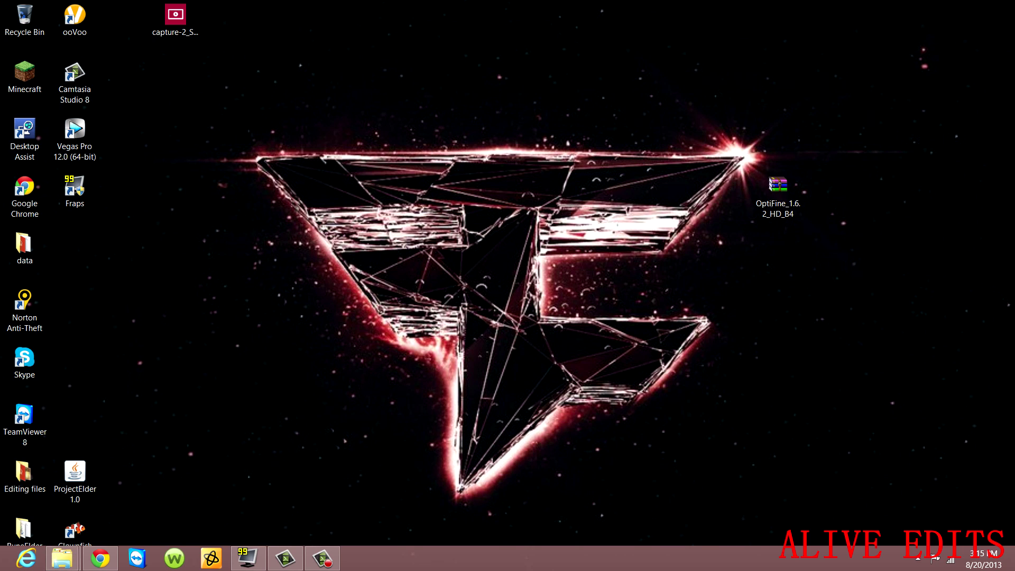
- Start the Minecraft launcher and save a new profile named op that uses version release 1.6.2 optifine 1
double_click(25, 77)
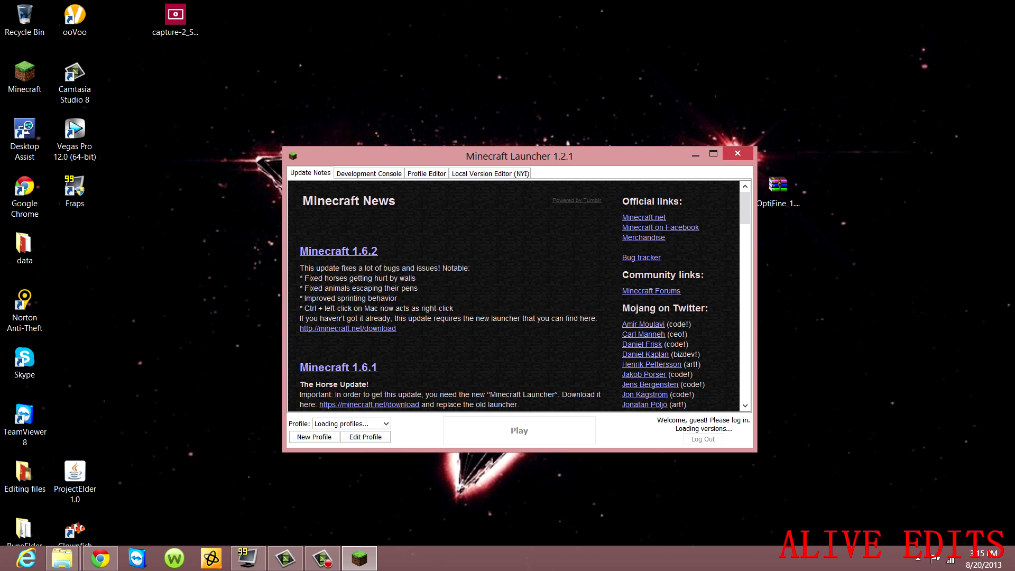
left_click(314, 437)
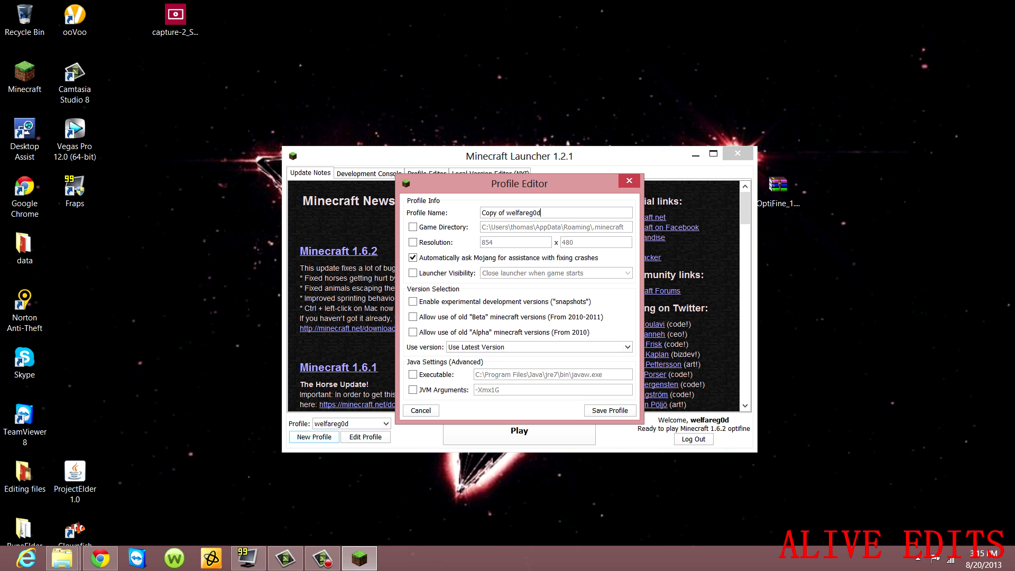
left_click_drag(544, 213, 480, 213)
type("op")
left_click(627, 347)
left_click(508, 377)
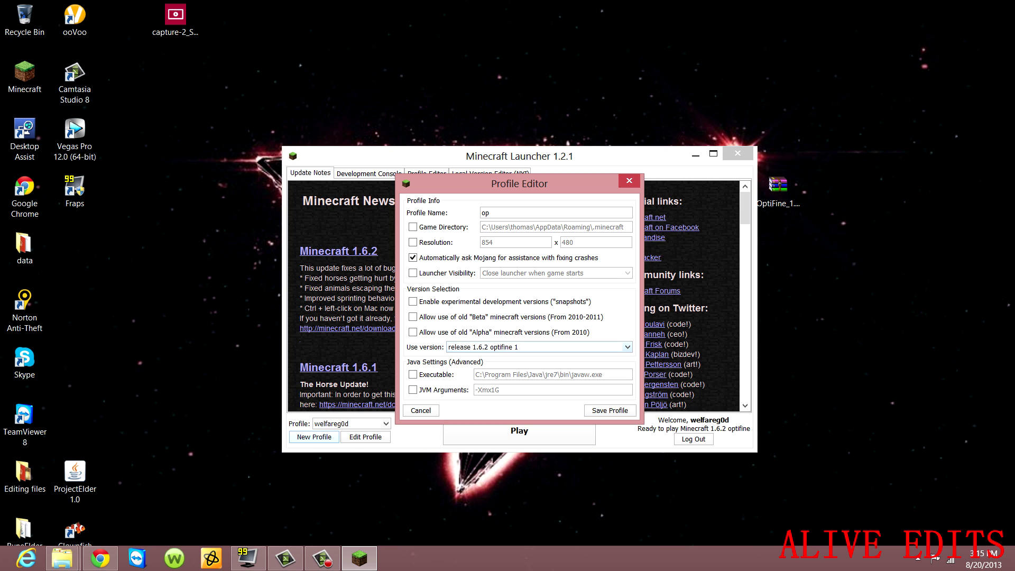
left_click(610, 411)
- Select the profile named after the logged-in account and launch the game
left_click(386, 424)
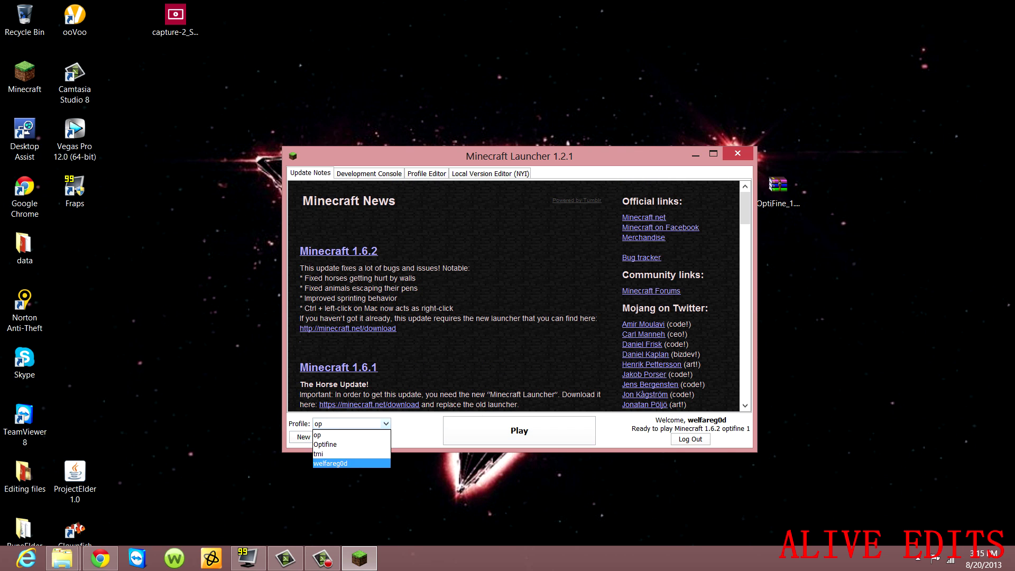
left_click(350, 463)
left_click(519, 430)
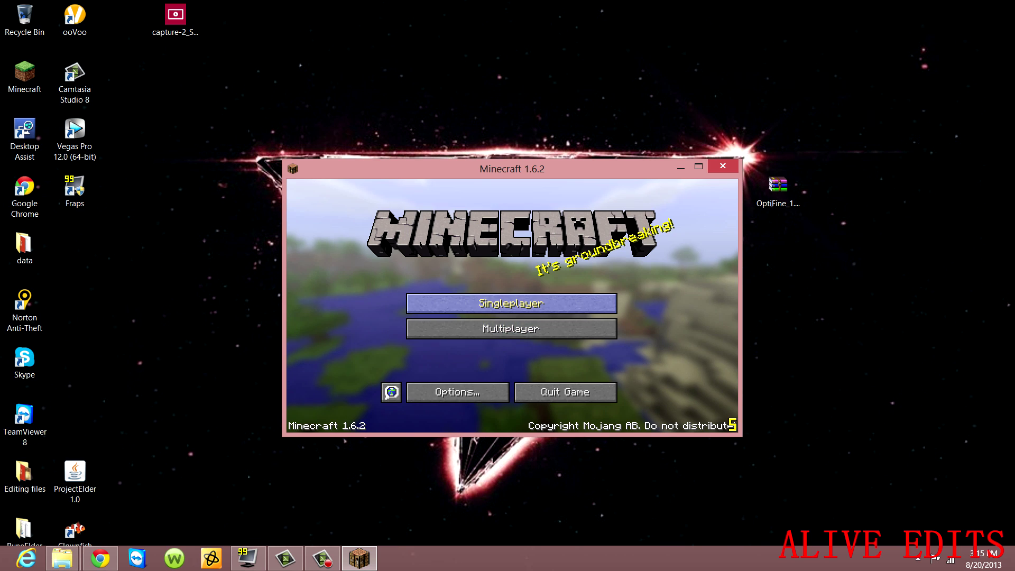
- Check the game's Video Settings for the OptiFine options and return to the main menu
left_click(458, 391)
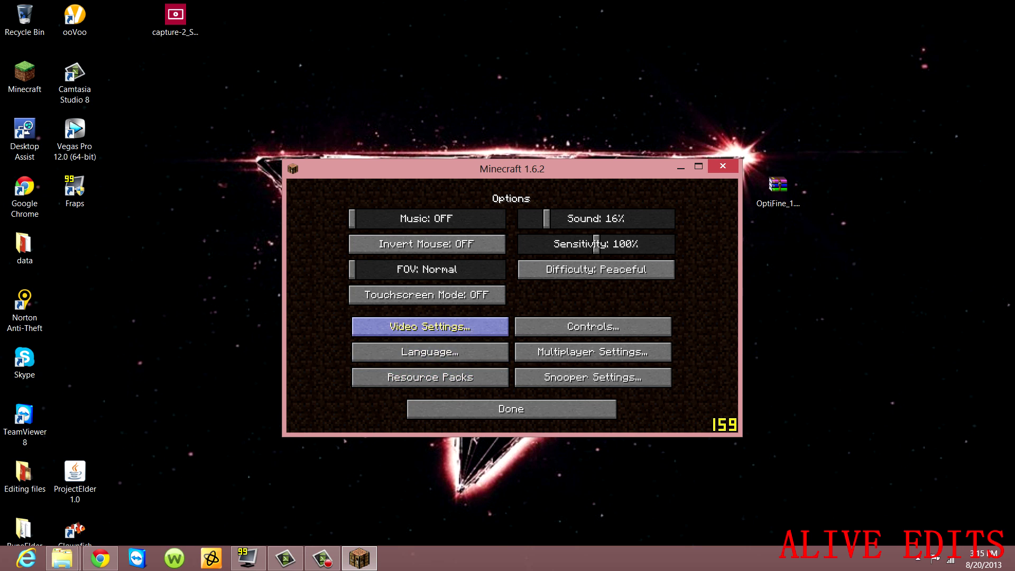
left_click(430, 325)
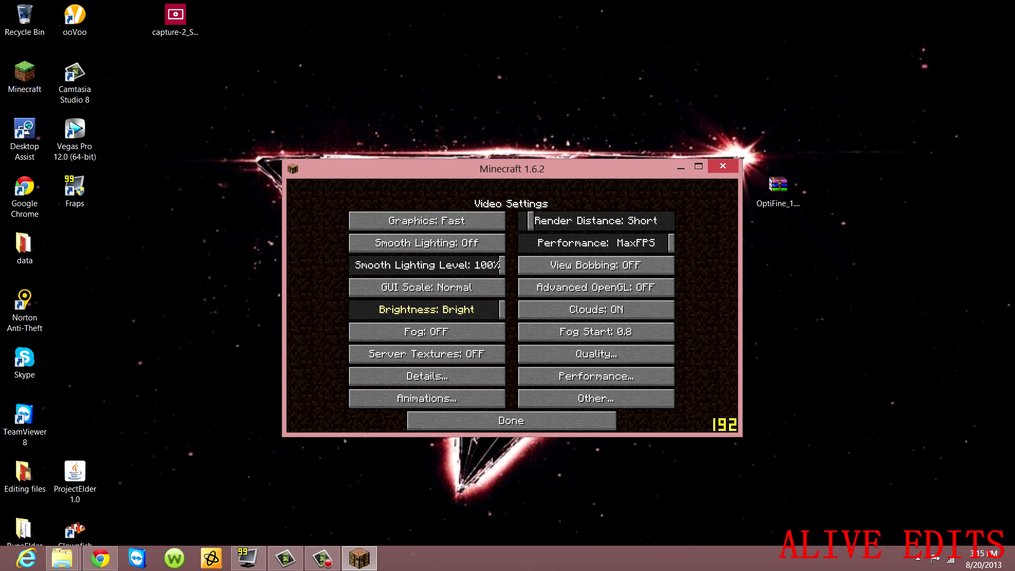
left_click(511, 420)
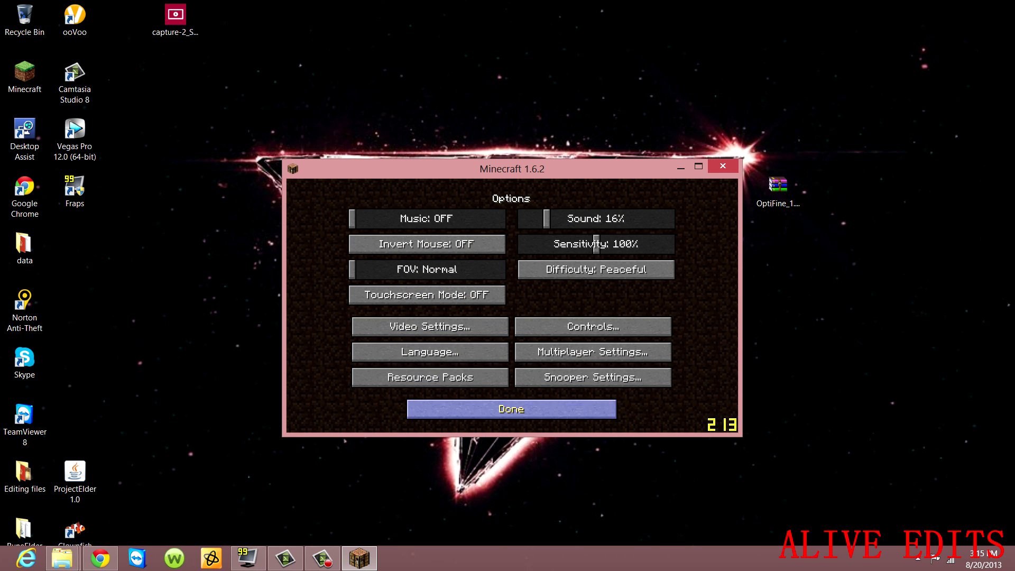
left_click(511, 409)
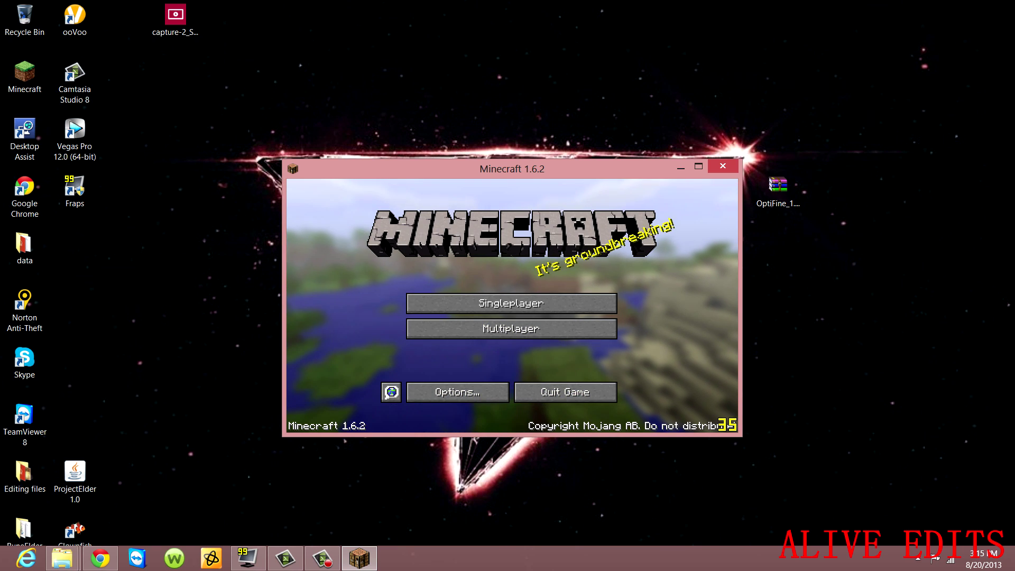
- Close Minecraft and switch to the OptiFine HD B4 forum topic in Google Chrome
left_click(723, 166)
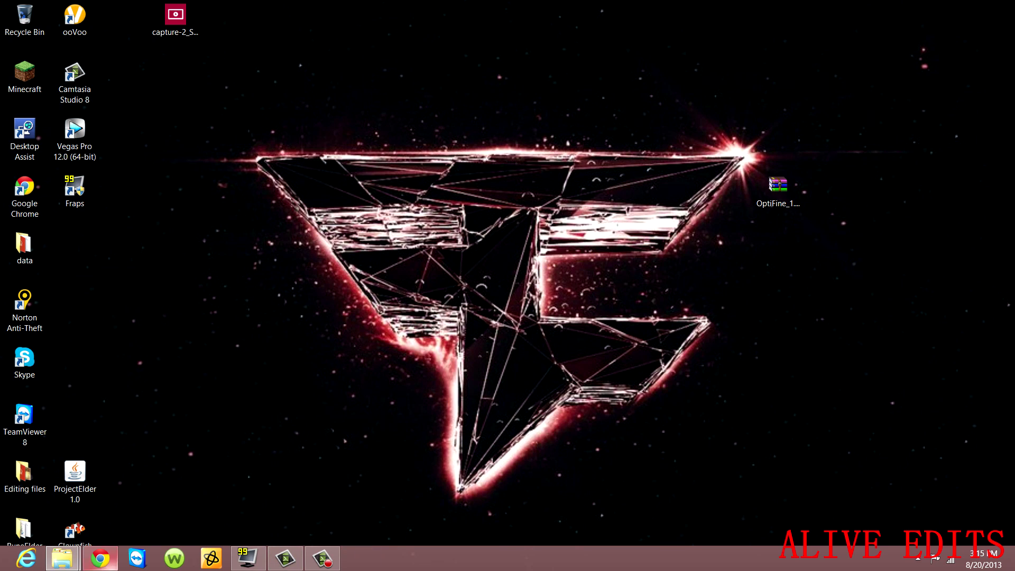
left_click(101, 559)
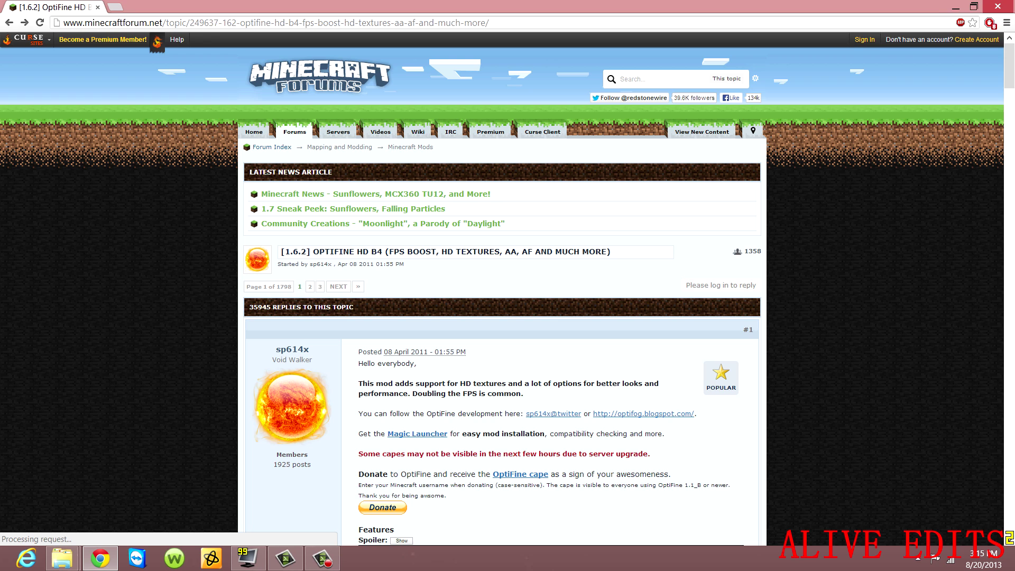